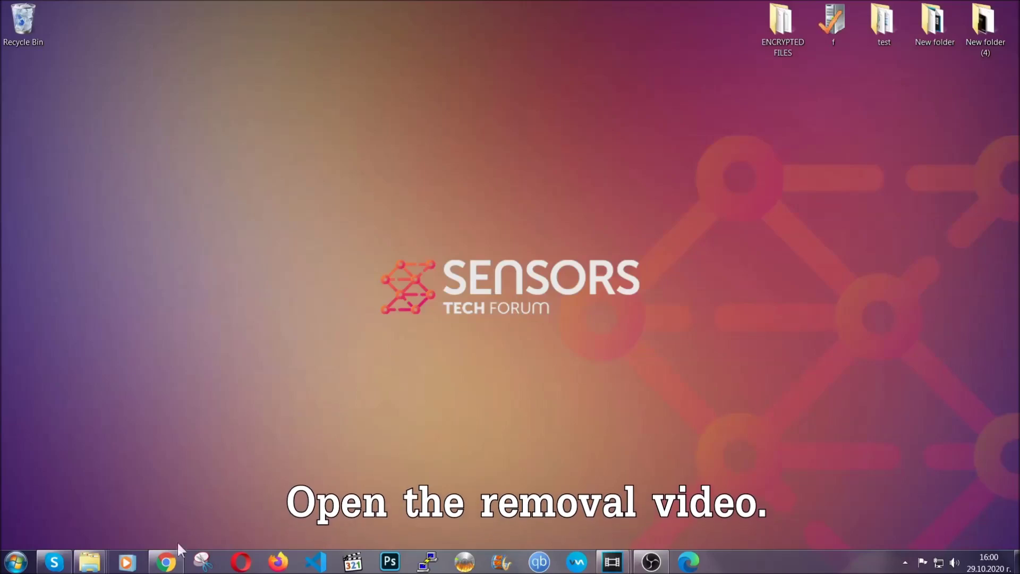
# Follow the Full Removal Guide link from the video description to the SpyHunter download page
pyautogui.click(166, 560)
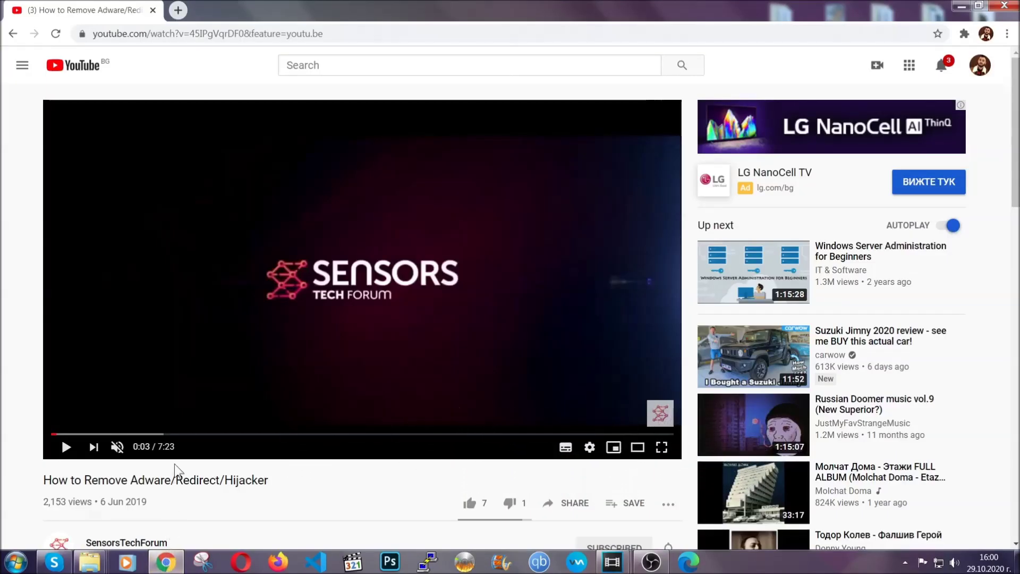
pyautogui.scroll(-3, 204, 367)
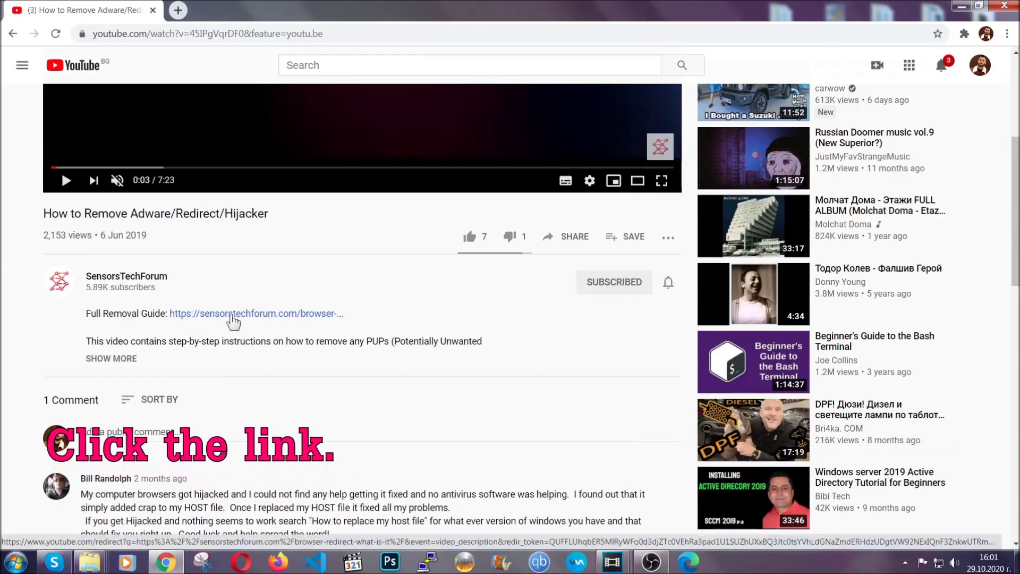
pyautogui.click(232, 319)
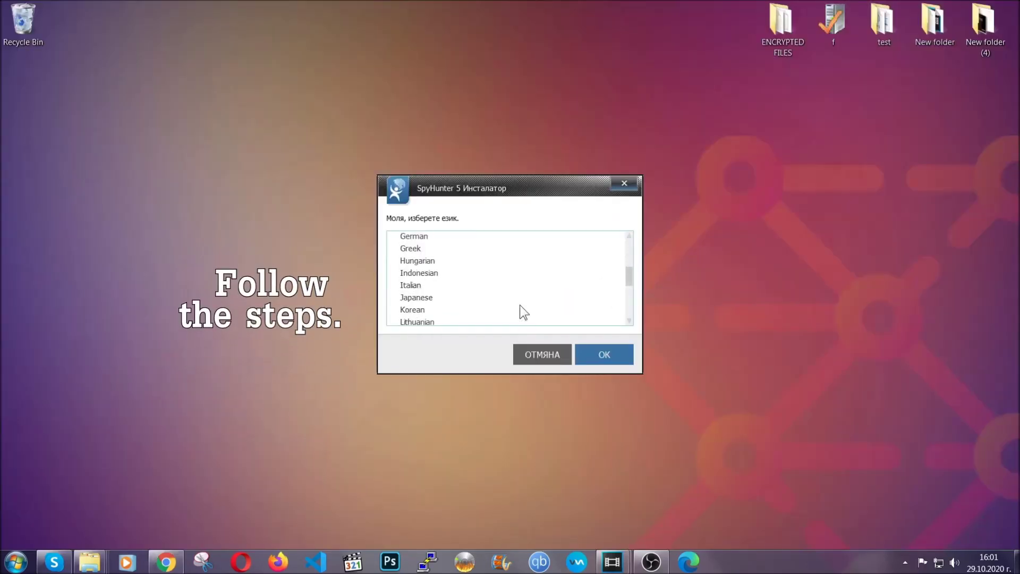
pyautogui.scroll(-2, 522, 319)
pyautogui.scroll(2, 519, 319)
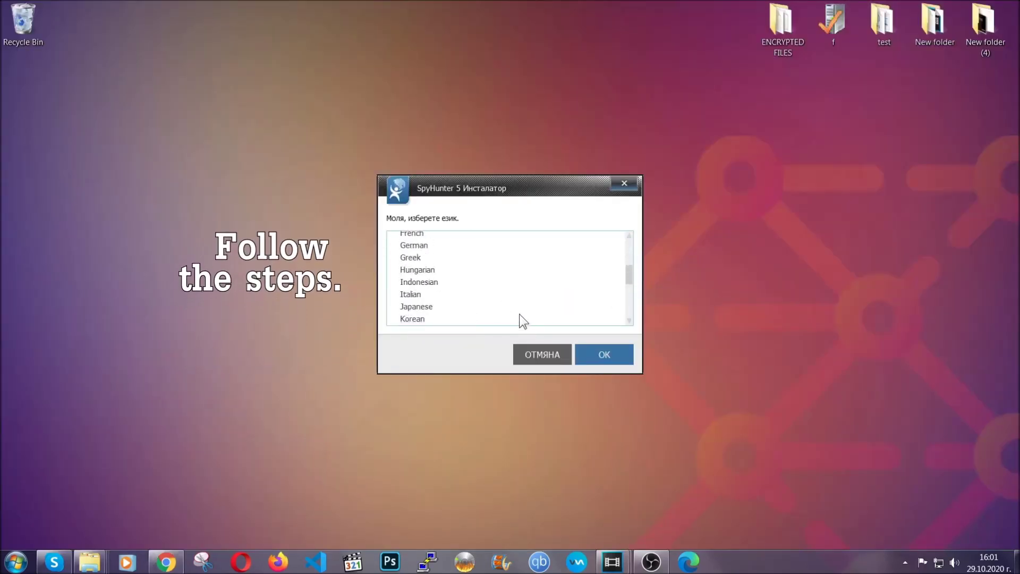
pyautogui.scroll(2, 486, 307)
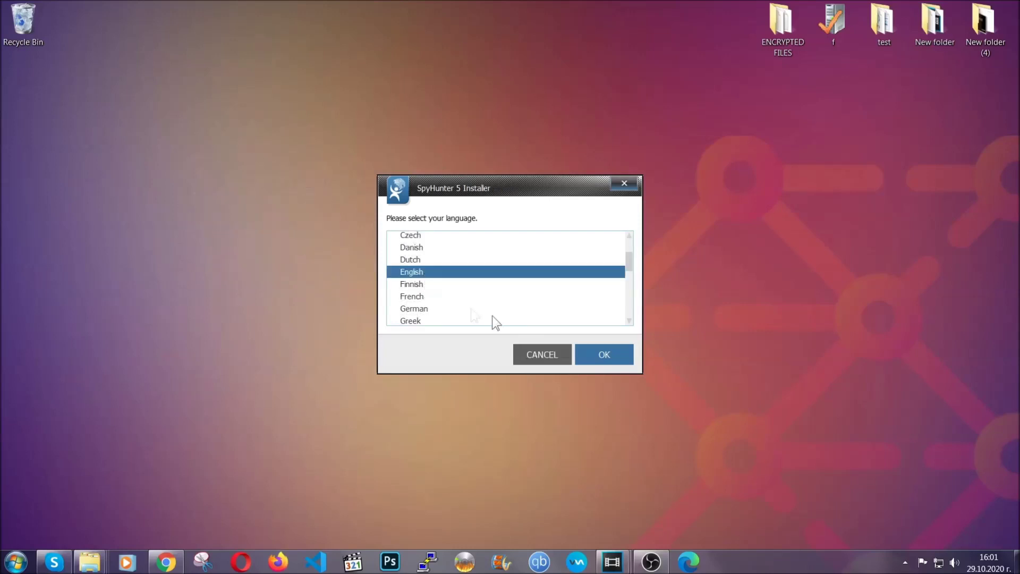
# Install SpyHunter 5 in English, accepting the EULA, and finish setup so the scan runs
pyautogui.click(597, 353)
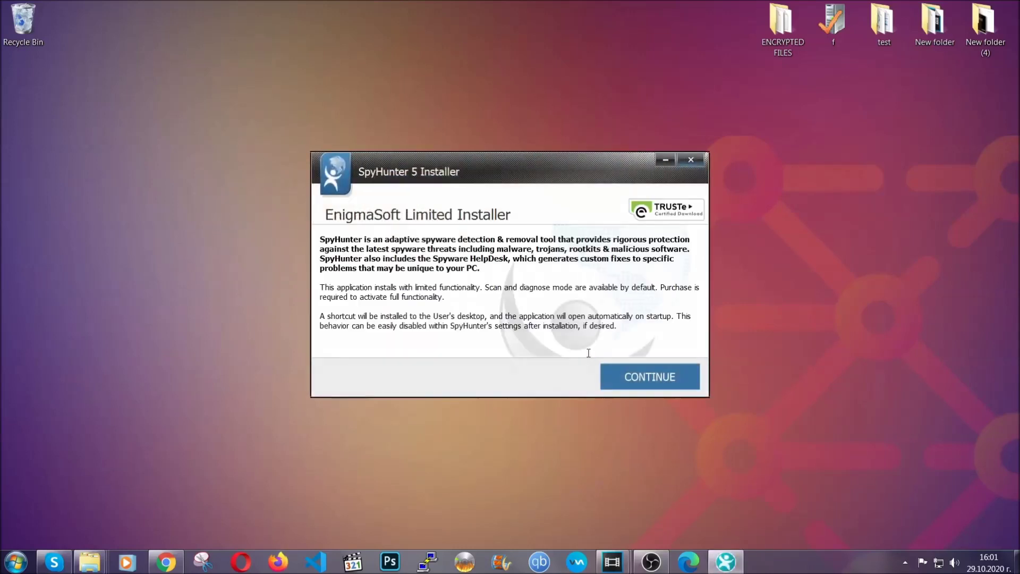
pyautogui.click(613, 370)
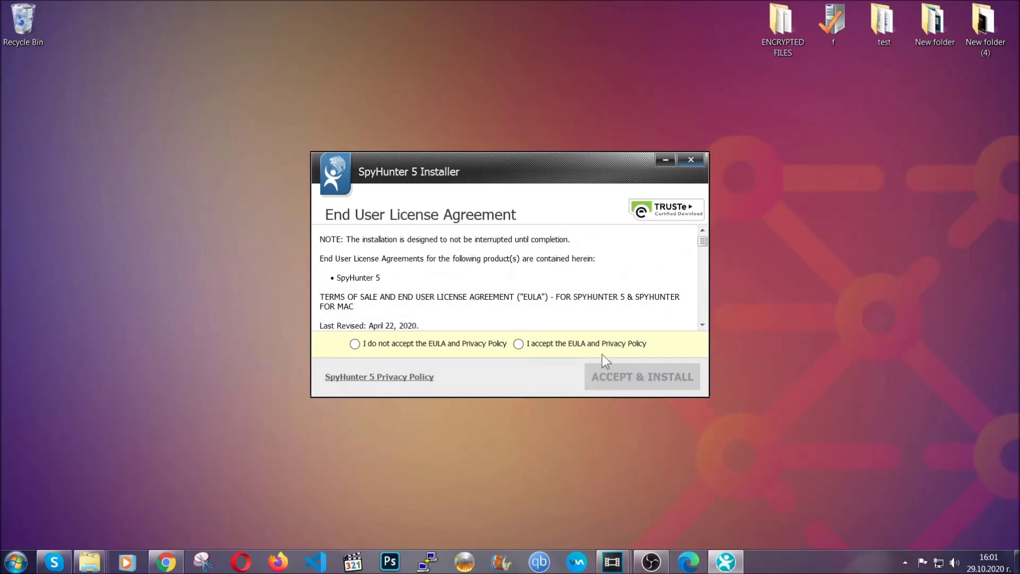
pyautogui.click(598, 343)
pyautogui.click(614, 370)
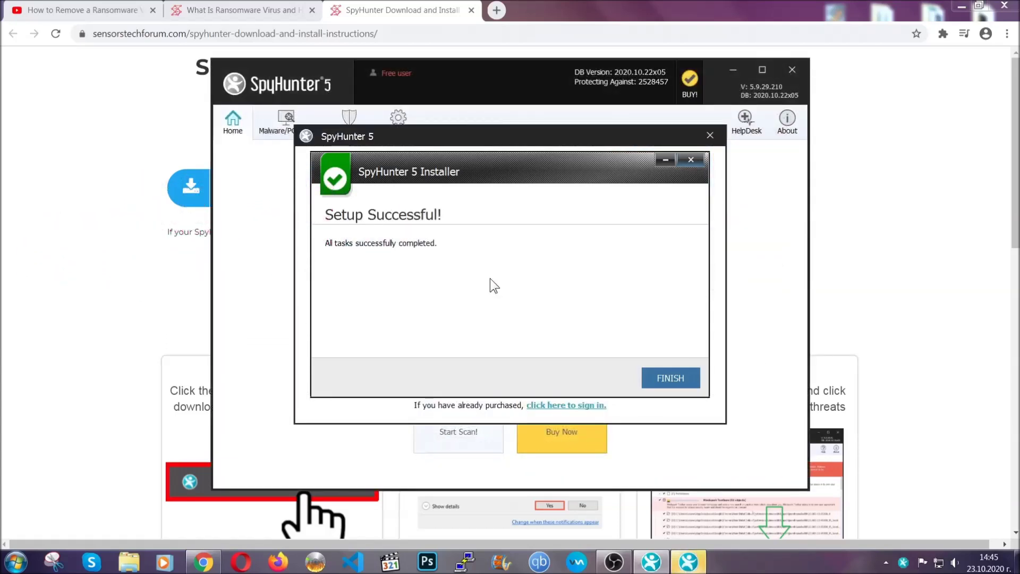
pyautogui.click(652, 380)
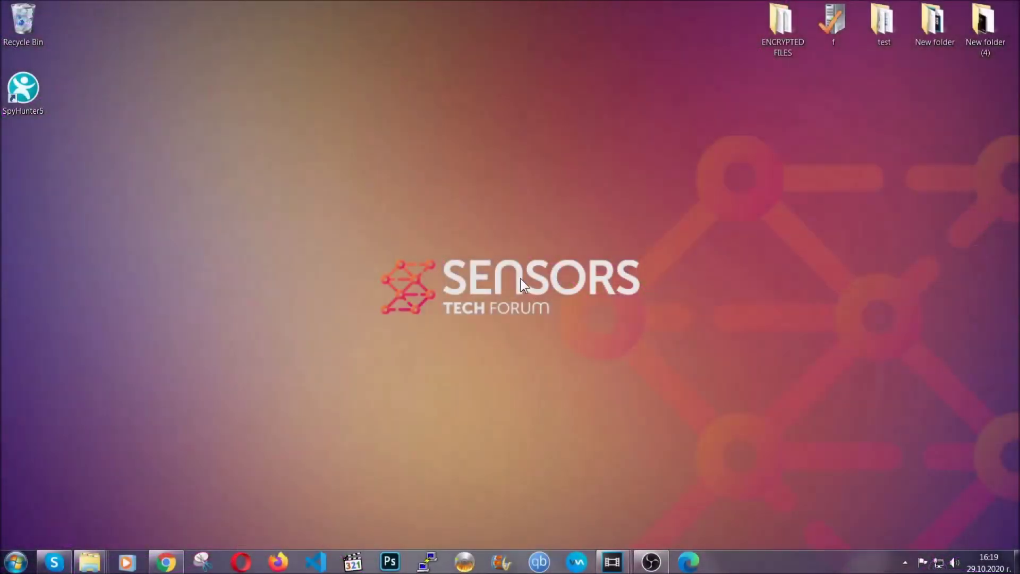
# Run APPWIZ.CPL and uninstall SUSPICIOUS PROGRAM, confirming its successful removal
pyautogui.press('super+r')
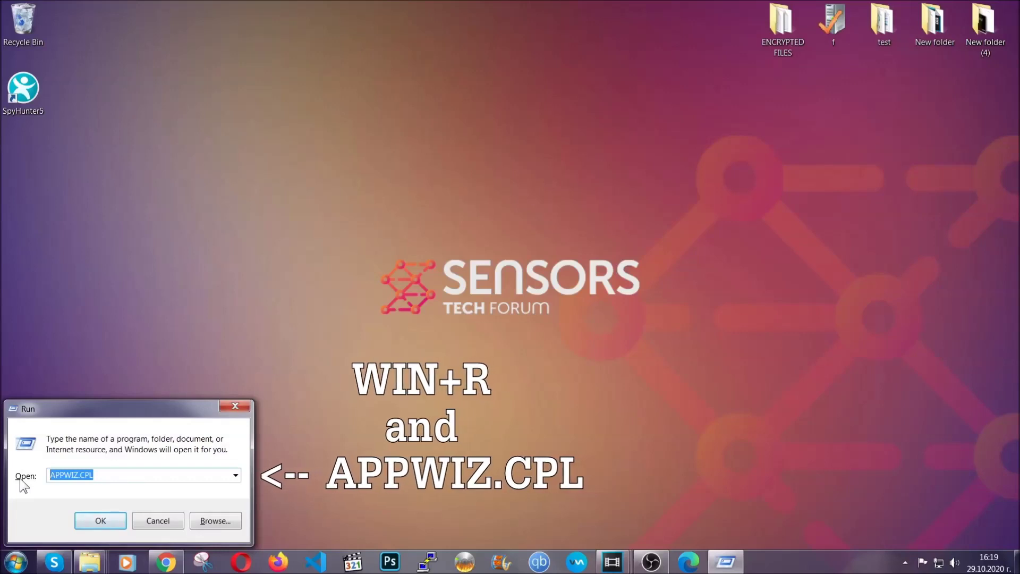
pyautogui.click(100, 515)
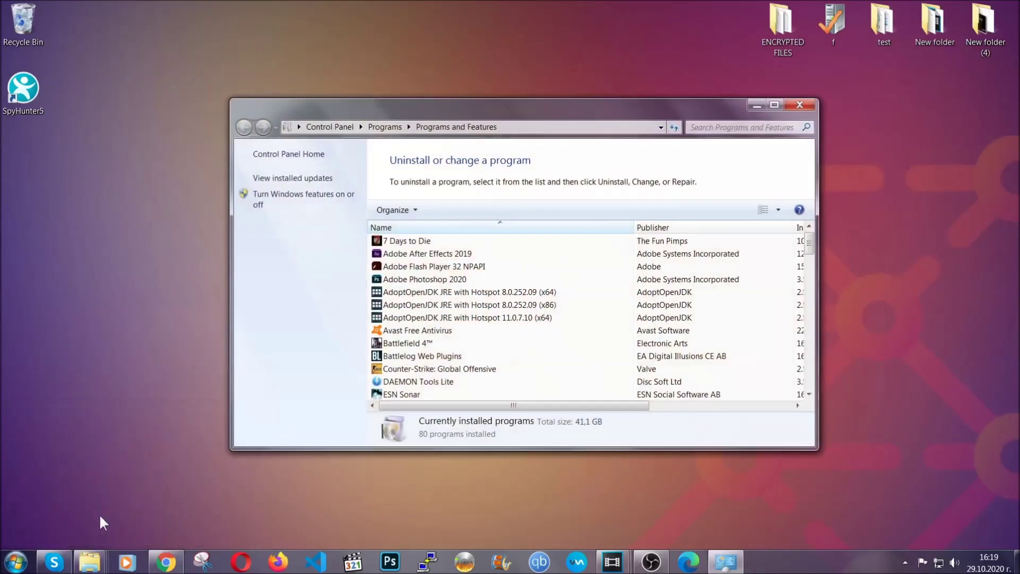
pyautogui.scroll(-12, 537, 284)
pyautogui.scroll(-10, 543, 296)
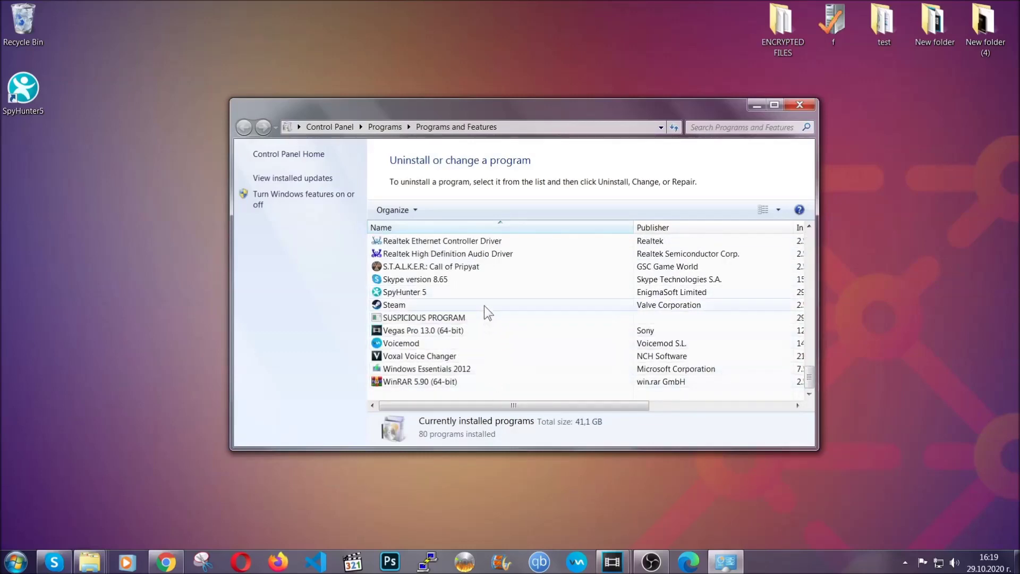
pyautogui.click(435, 318)
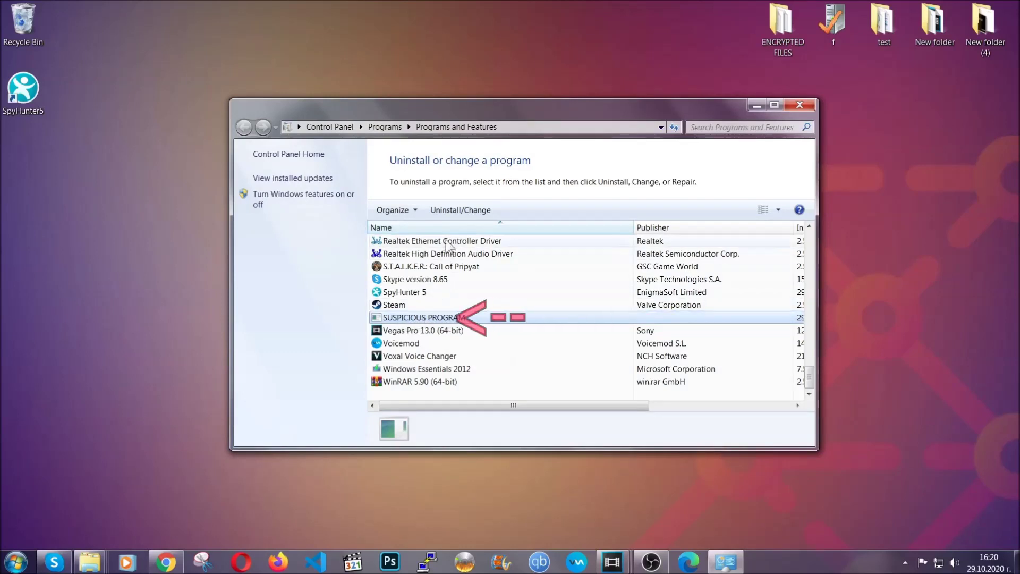
pyautogui.click(452, 209)
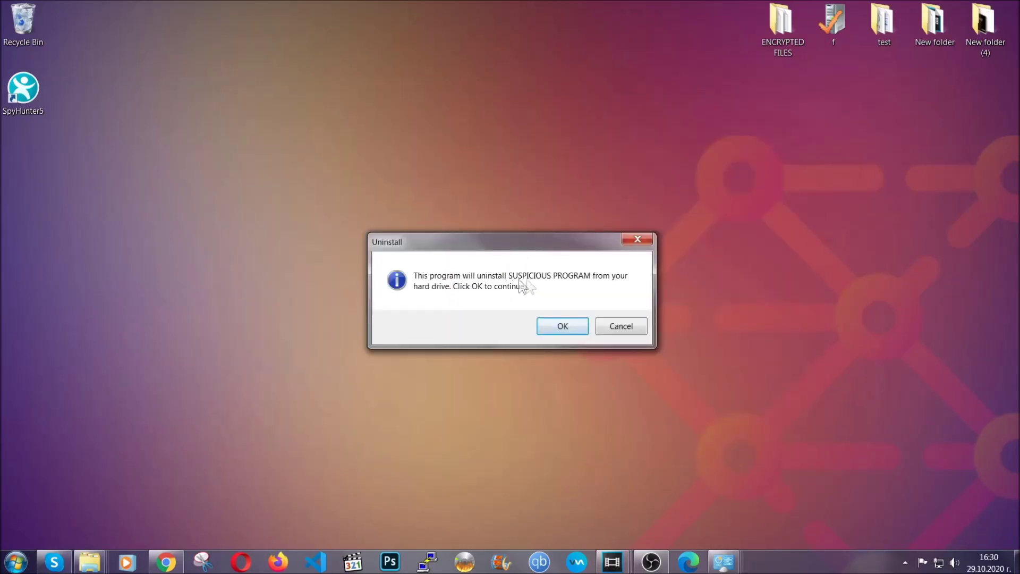
pyautogui.click(560, 329)
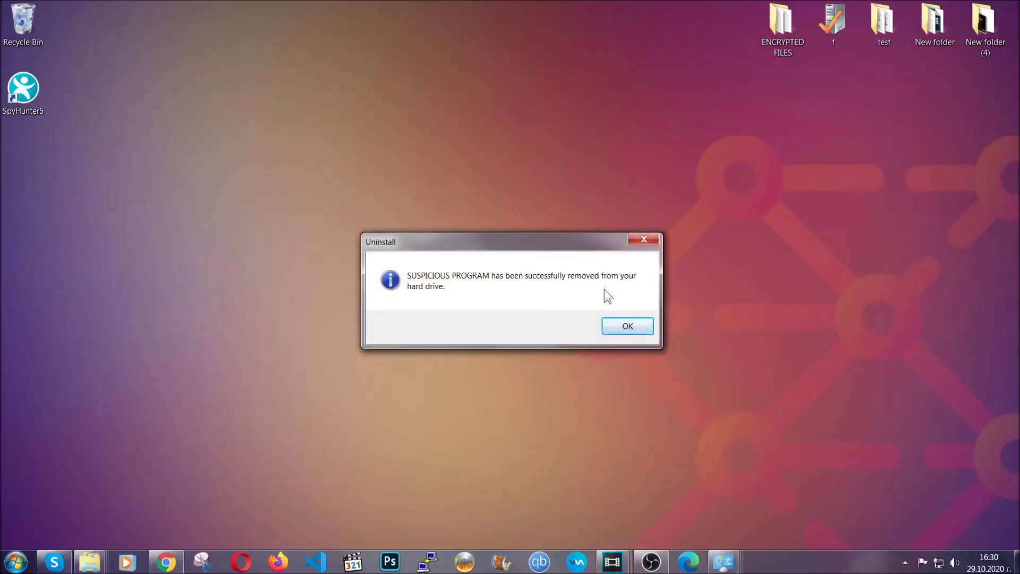
pyautogui.click(611, 322)
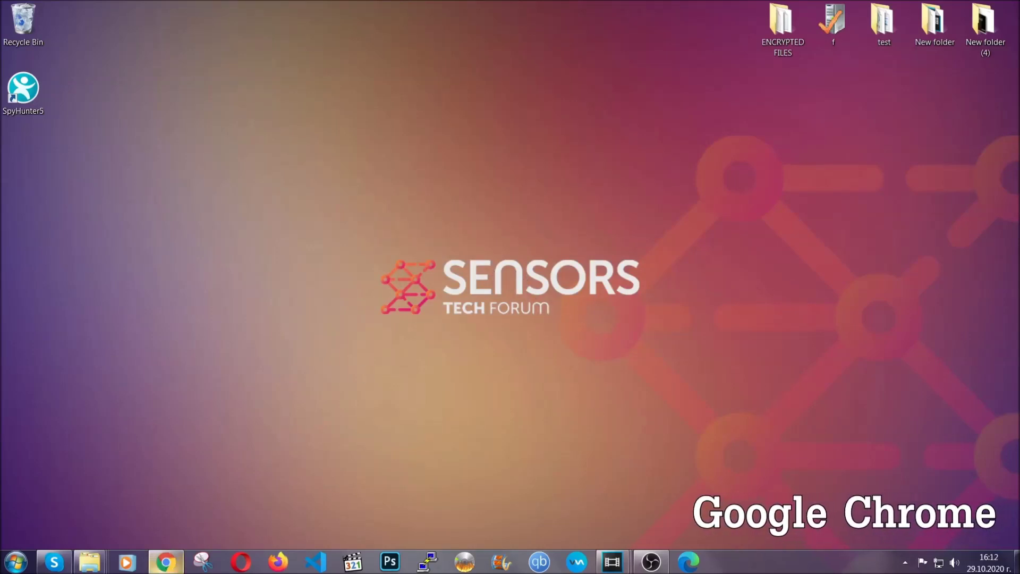
# Clear Chrome's browsing data for All time via chrome://settings/clearBrowserData, keeping passwords
pyautogui.click(169, 564)
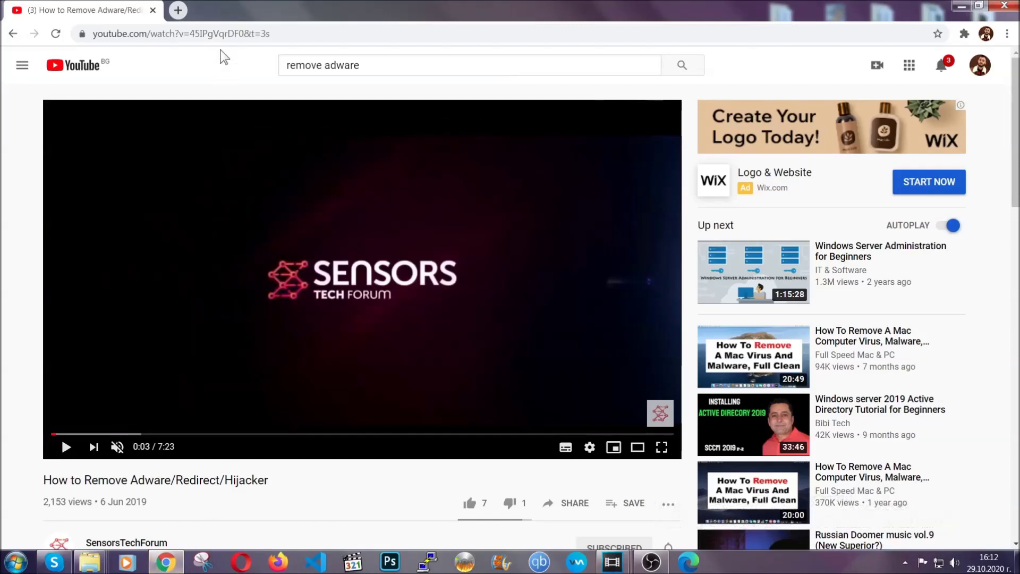
pyautogui.click(220, 34)
pyautogui.write('chro')
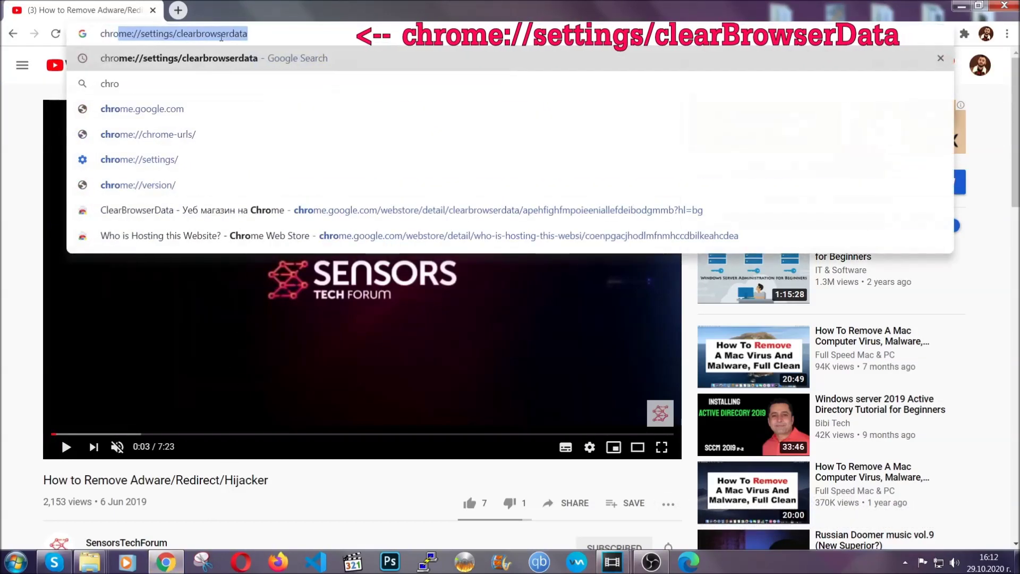
pyautogui.write('me:/')
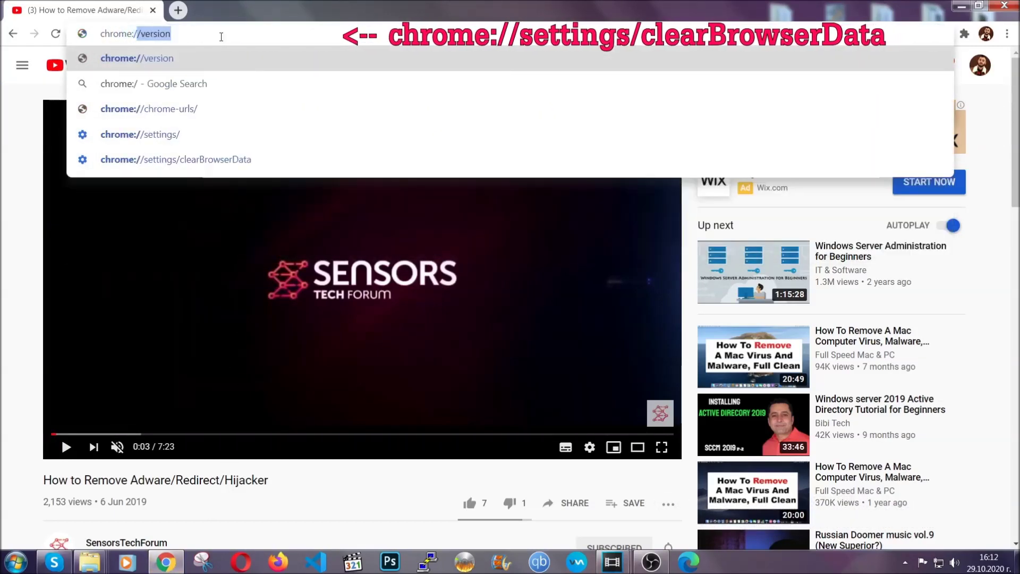
pyautogui.write('/setting')
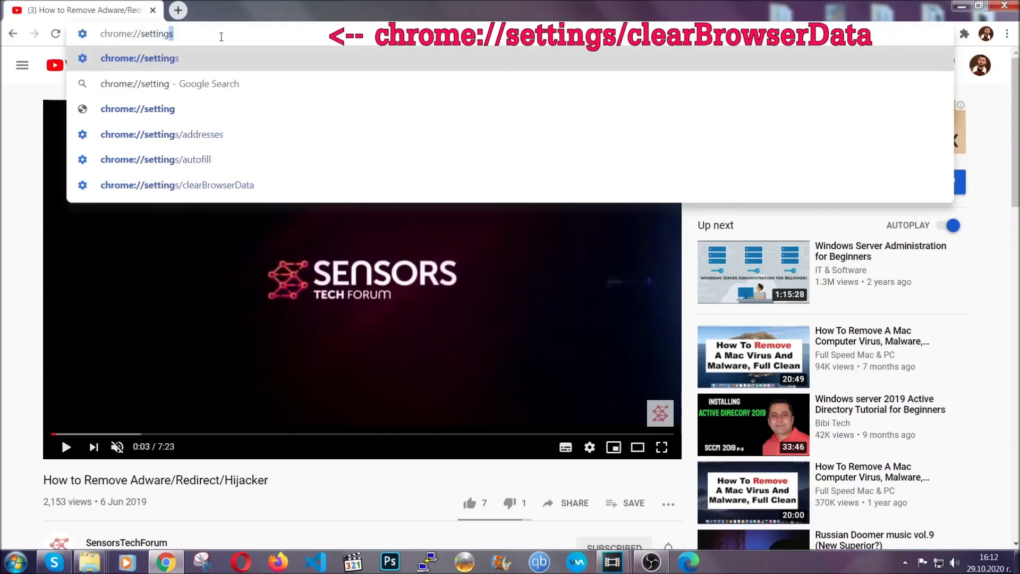
pyautogui.write('s/ce')
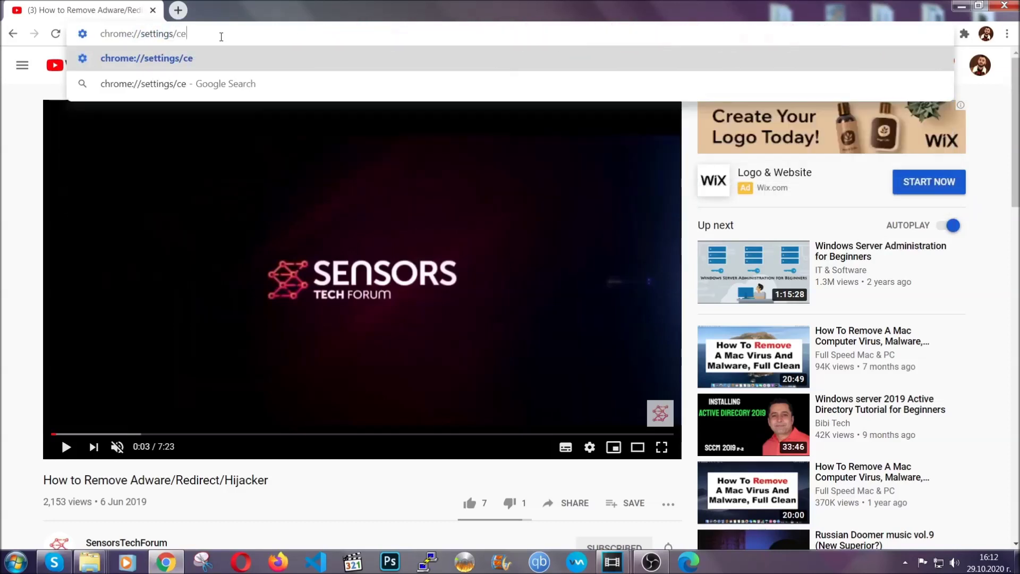
pyautogui.press('BackSpace')
pyautogui.write('lear')
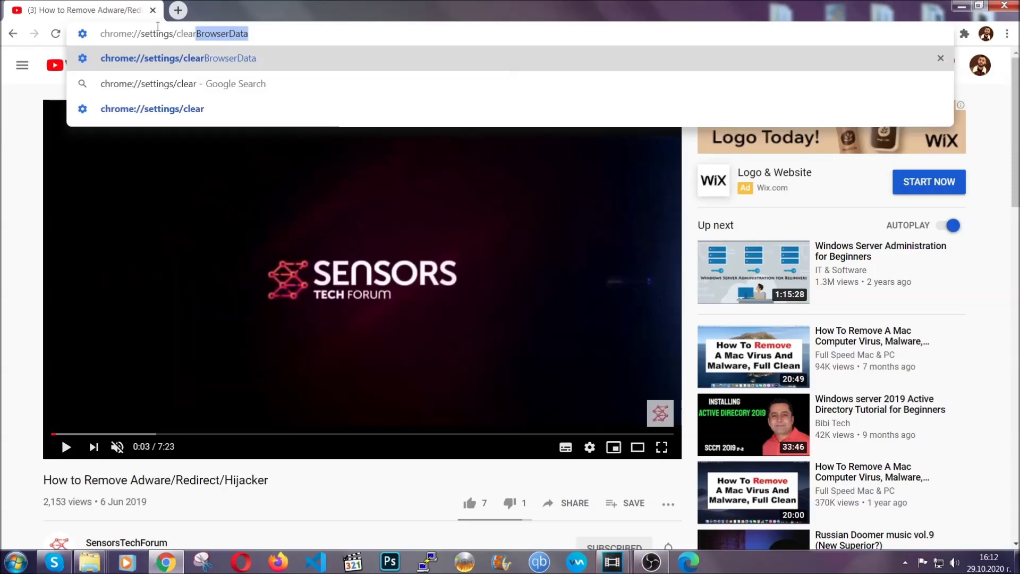
pyautogui.press('Return')
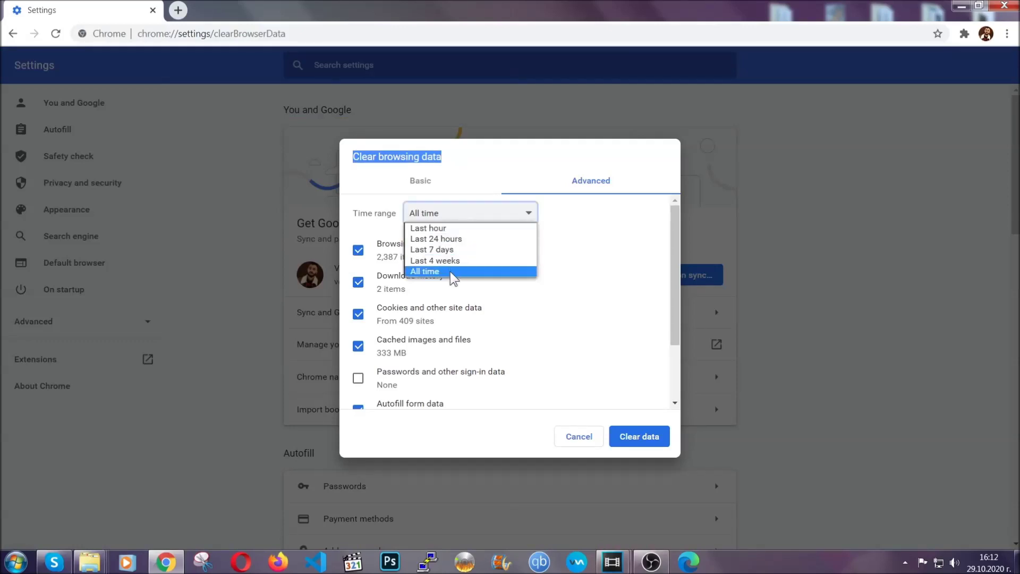
pyautogui.click(450, 272)
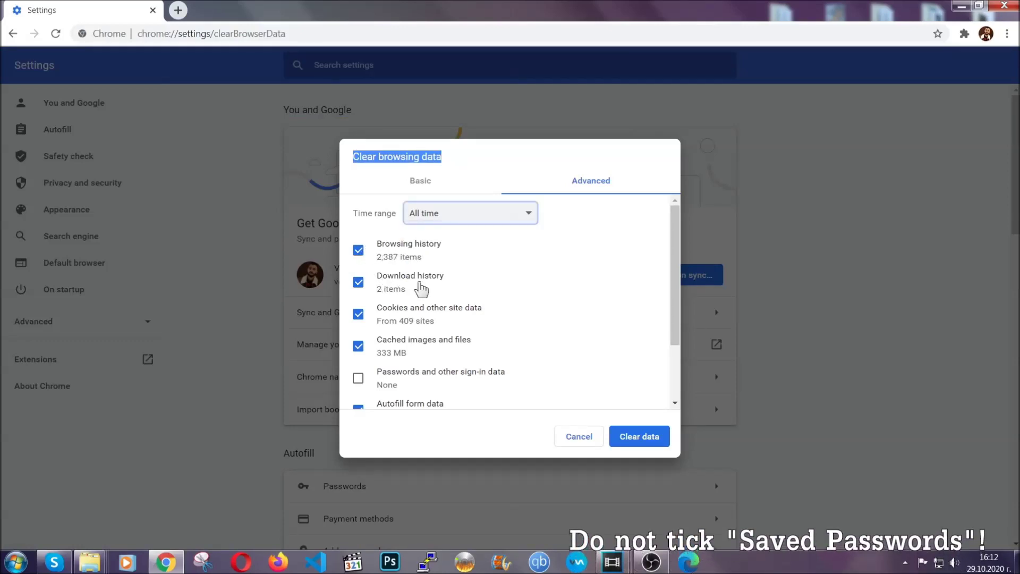
pyautogui.scroll(-2, 406, 349)
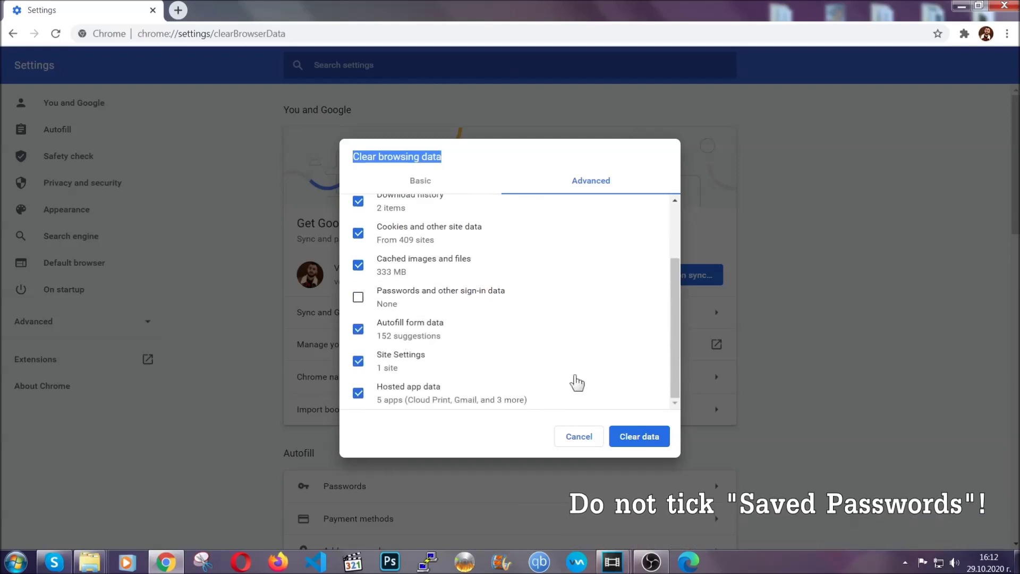
pyautogui.click(626, 434)
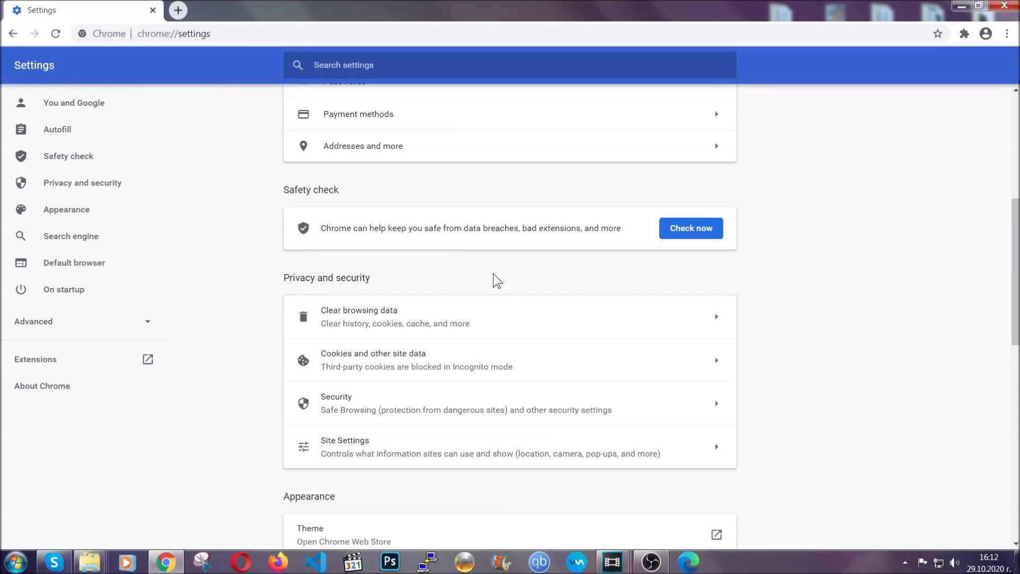
# Remove the Bulk Media Downloader extension from Chrome's Extensions page and minimize Chrome
pyautogui.click(1007, 33)
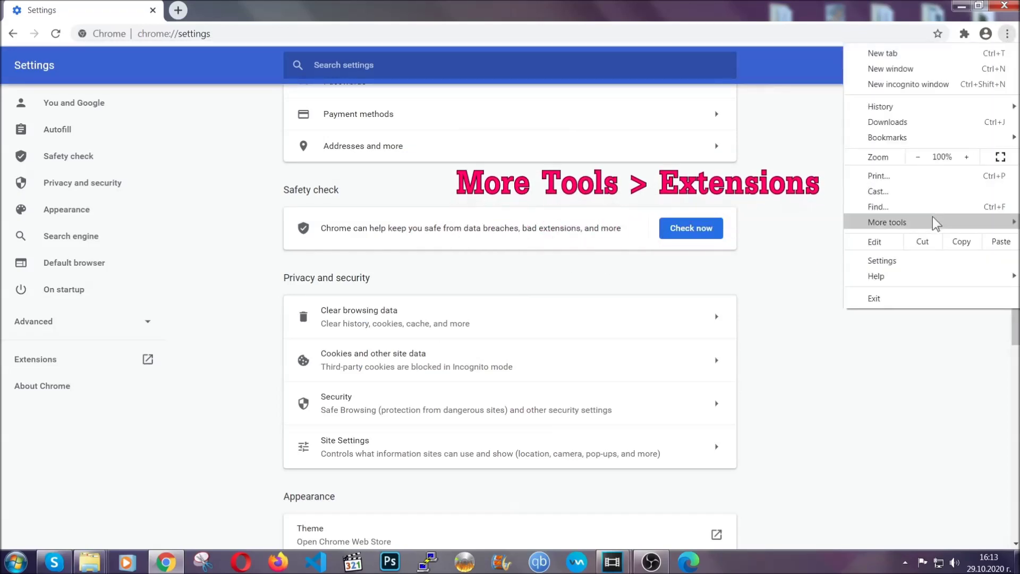
pyautogui.moveTo(887, 222)
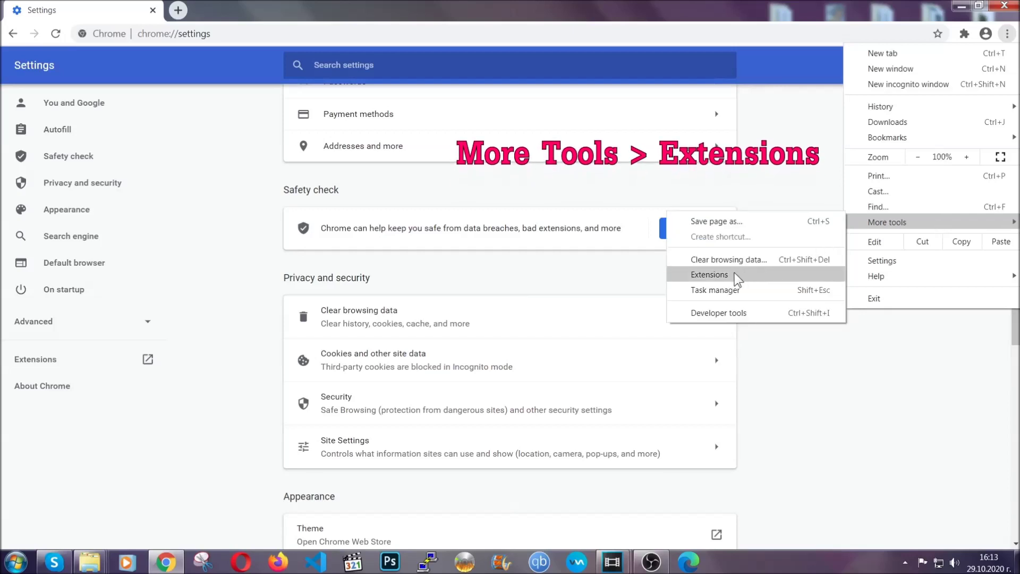
pyautogui.click(709, 275)
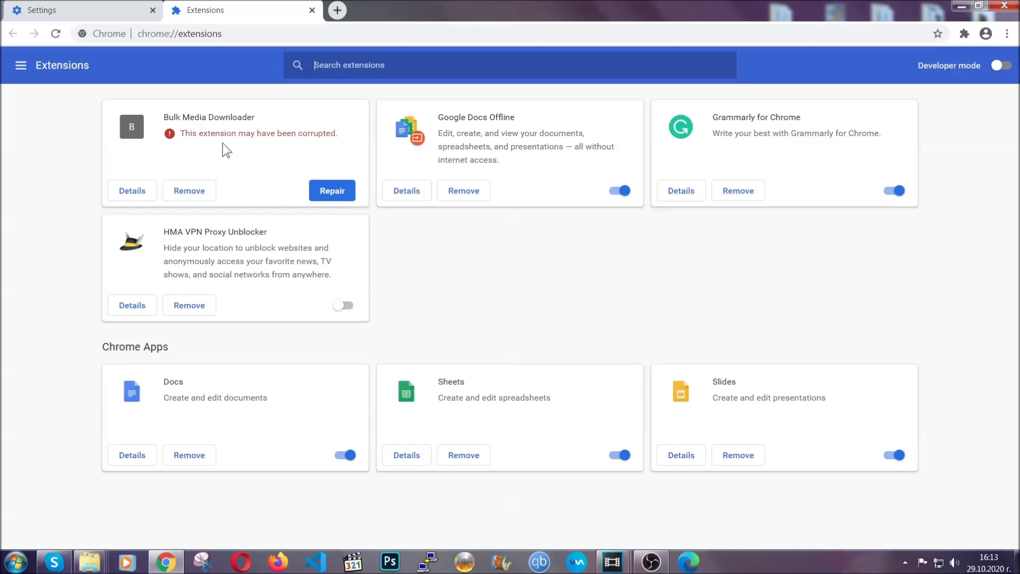
pyautogui.click(199, 194)
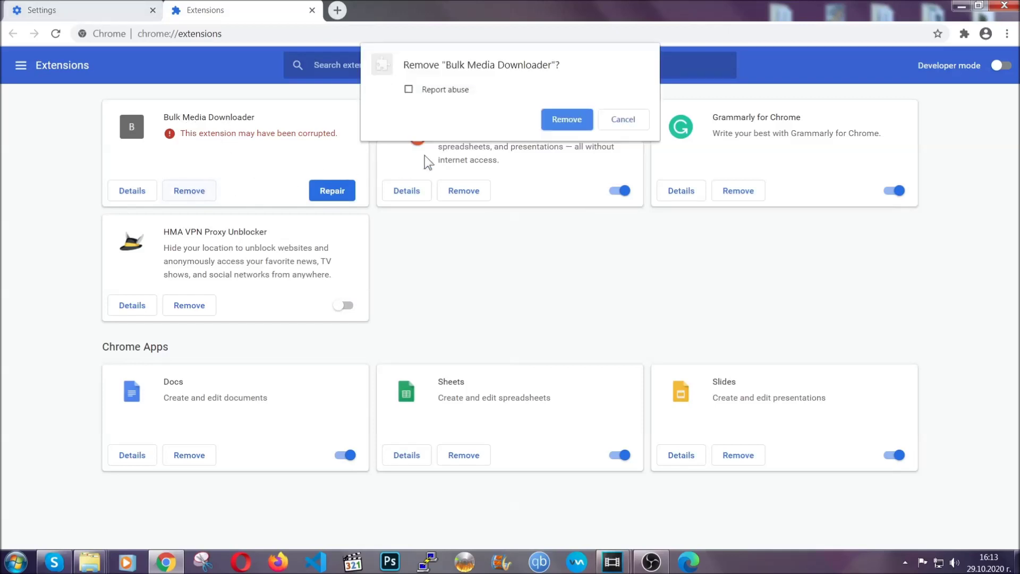
pyautogui.click(551, 116)
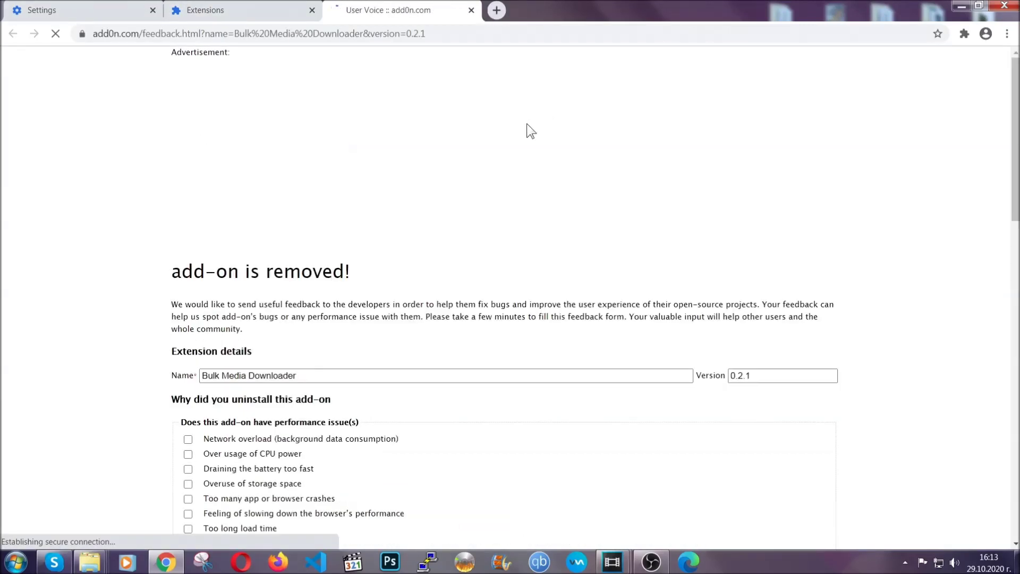
pyautogui.click(259, 11)
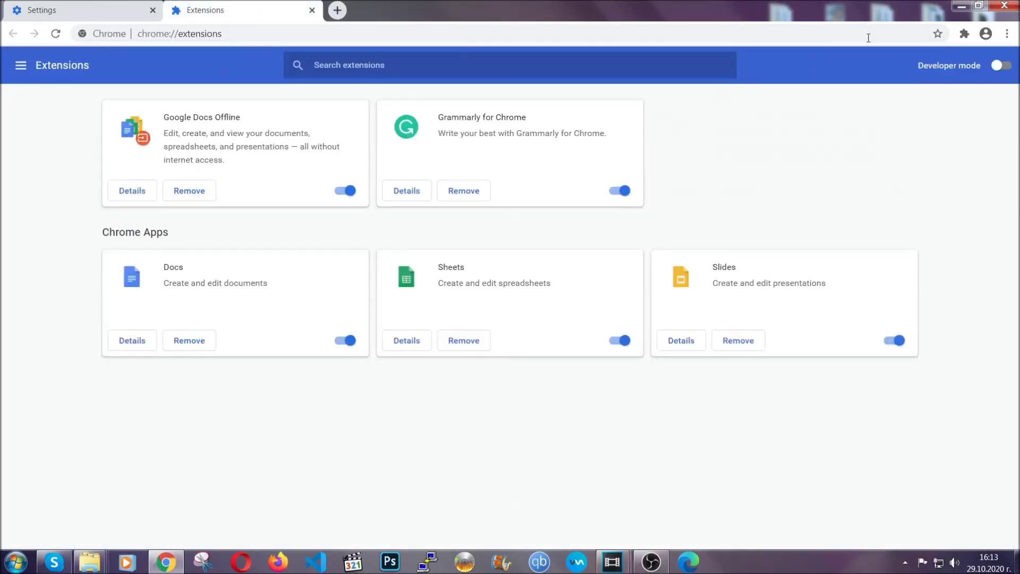
pyautogui.click(959, 7)
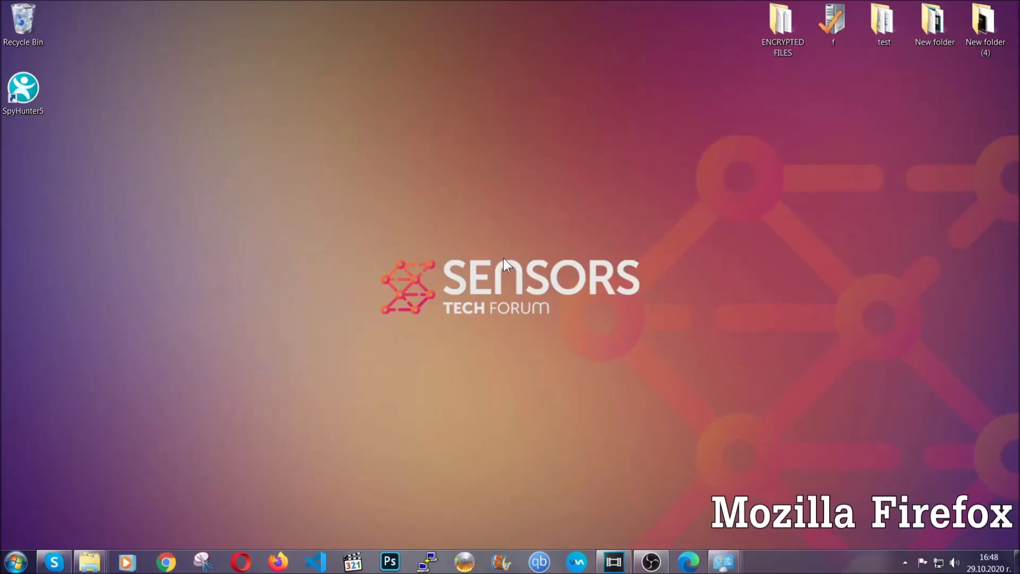
# Launch Firefox, go to about:support and start Refresh Firefox
pyautogui.click(278, 560)
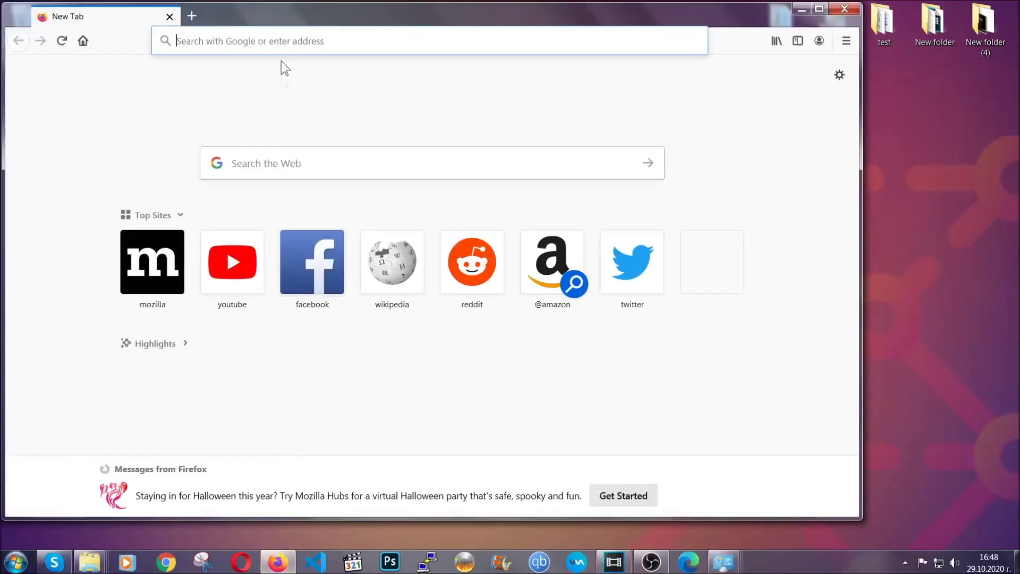
pyautogui.click(280, 40)
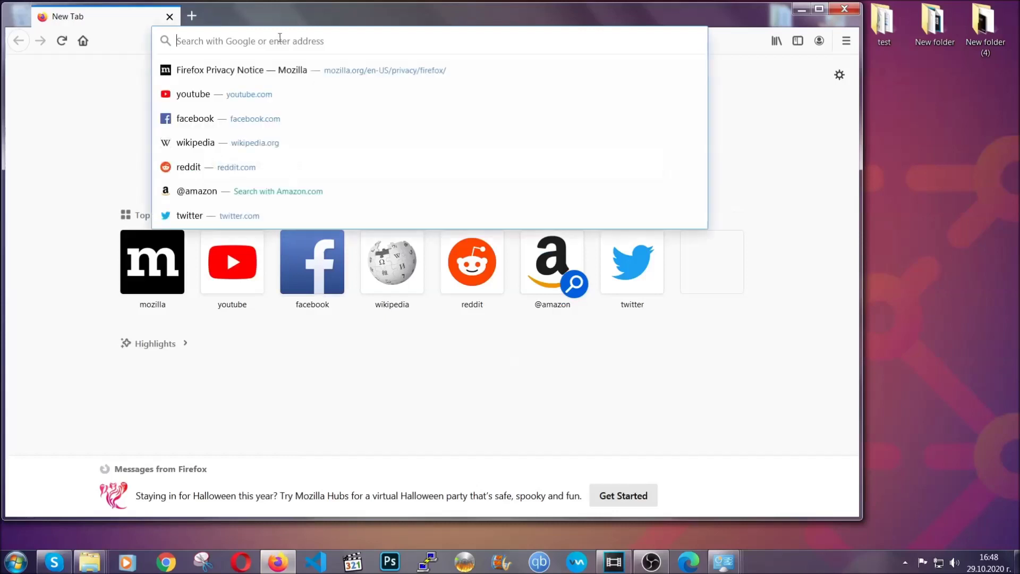
pyautogui.write('about')
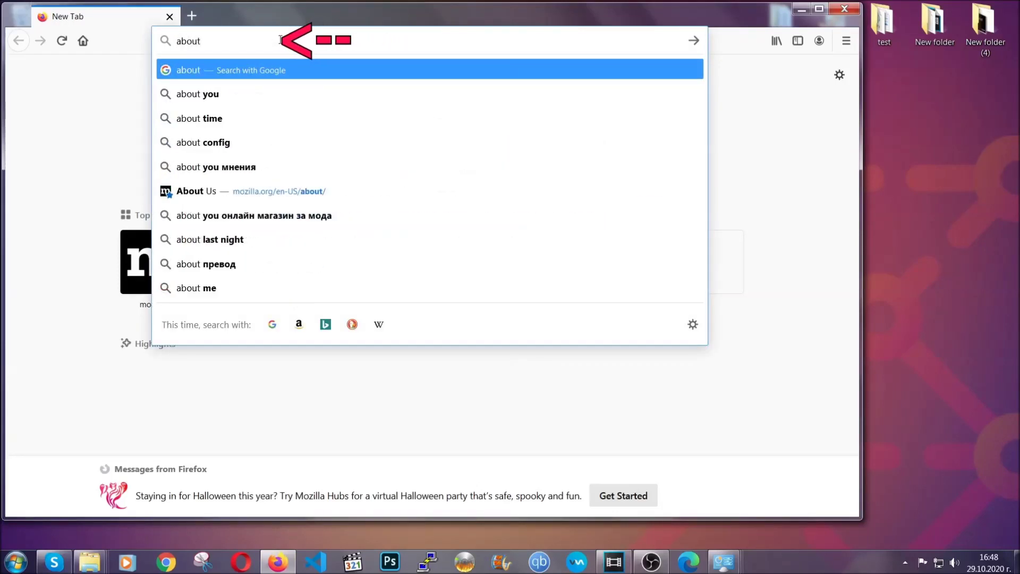
pyautogui.write(':support')
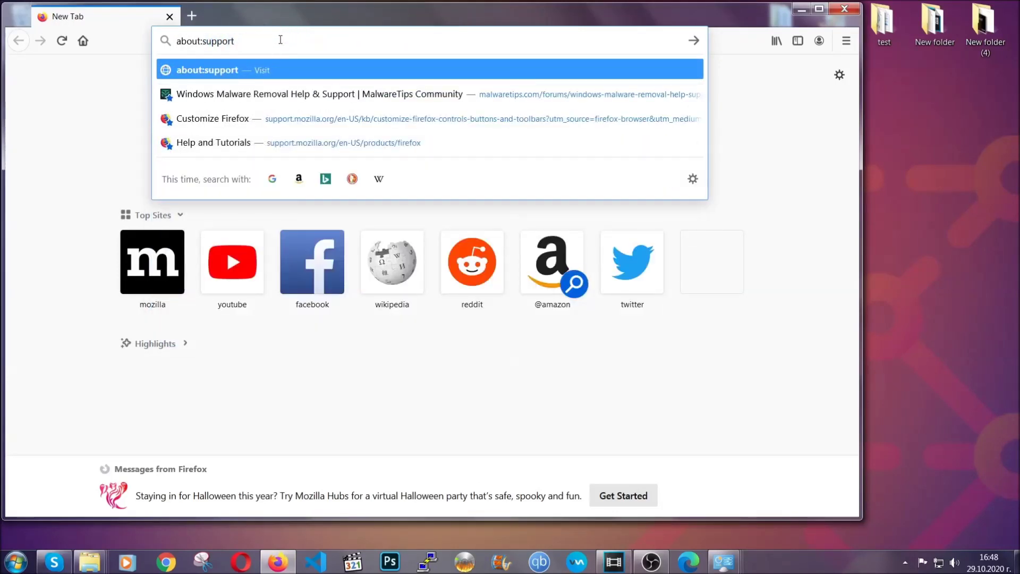
pyautogui.press('Return')
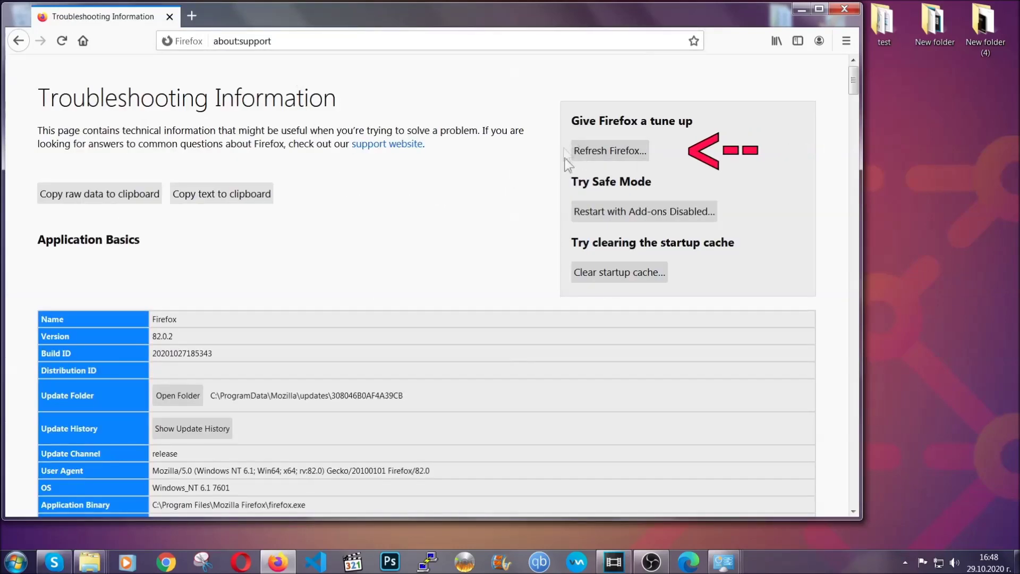
pyautogui.click(603, 156)
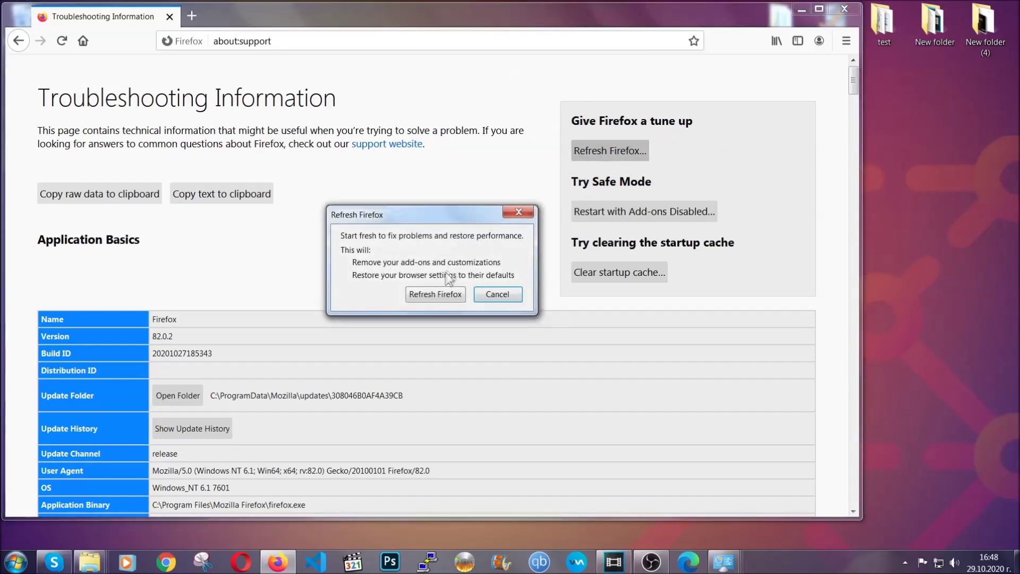
# Confirm the Firefox refresh, finish the Import Wizard and minimize Firefox
pyautogui.click(435, 296)
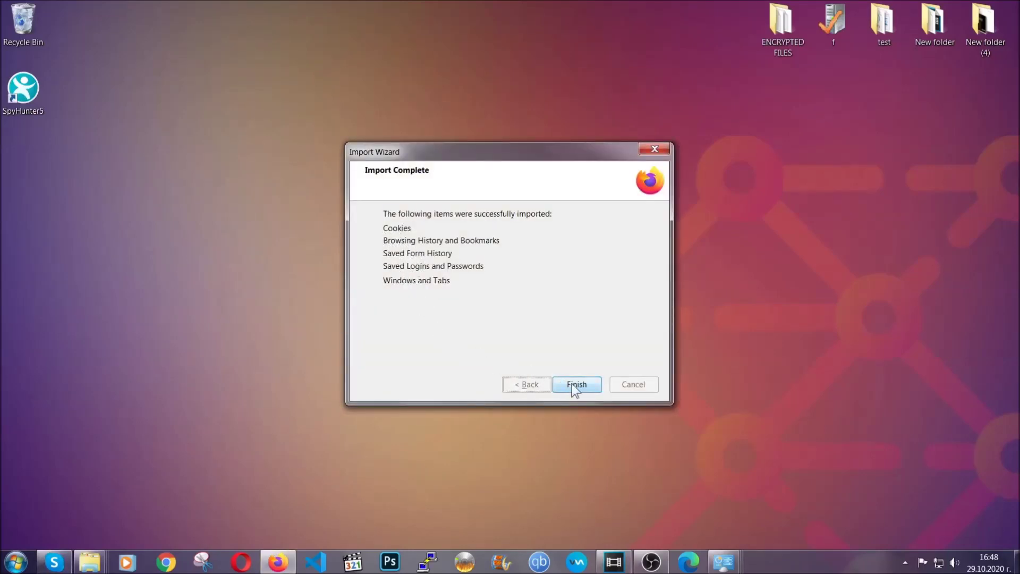
pyautogui.click(576, 386)
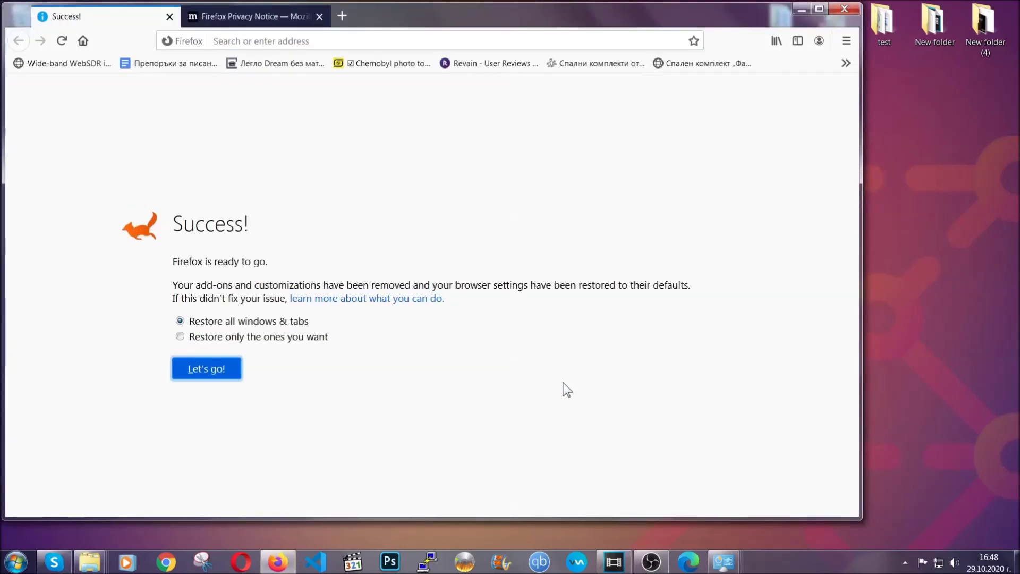
pyautogui.click(801, 9)
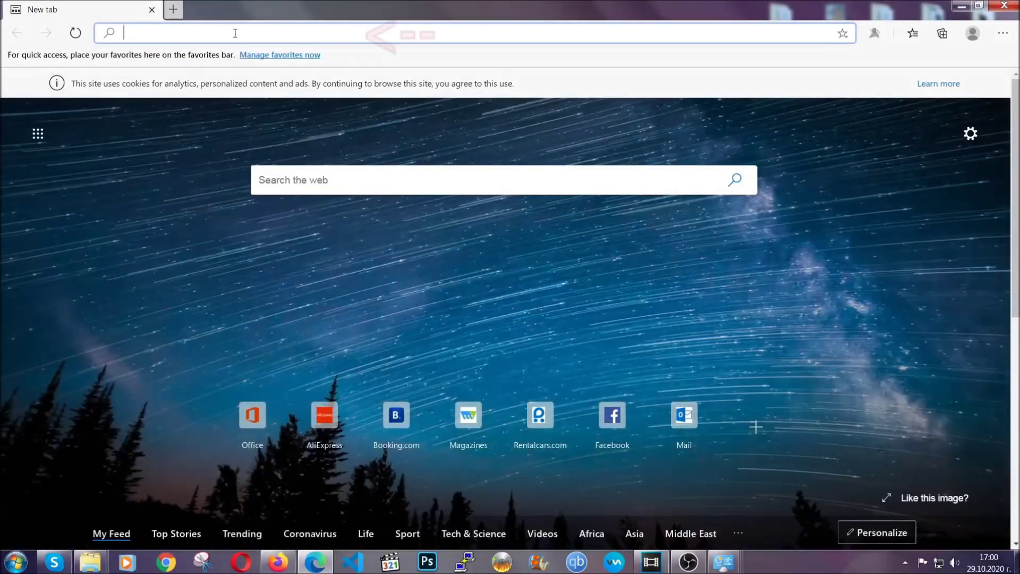
pyautogui.write('edge://')
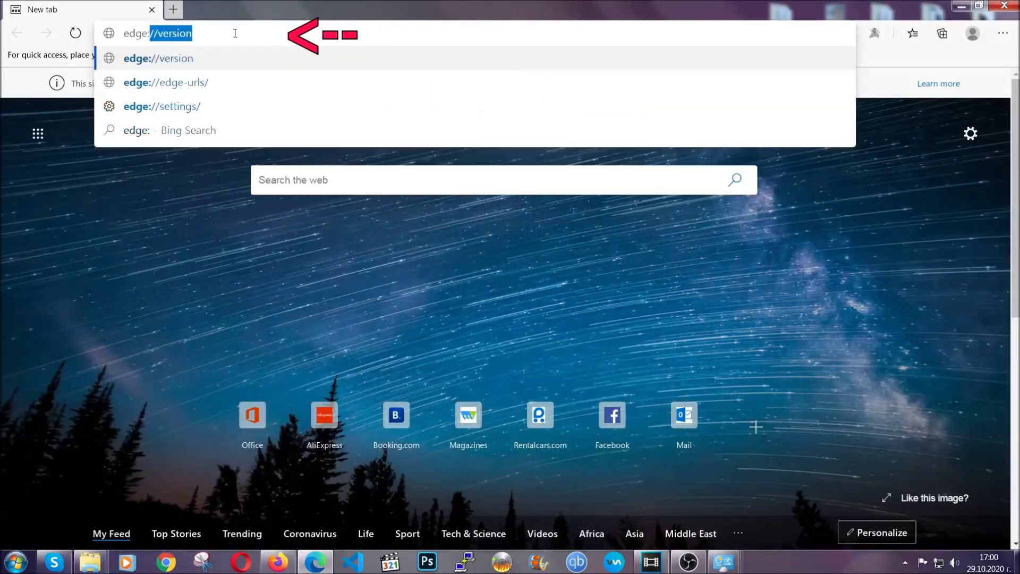
pyautogui.write('setting')
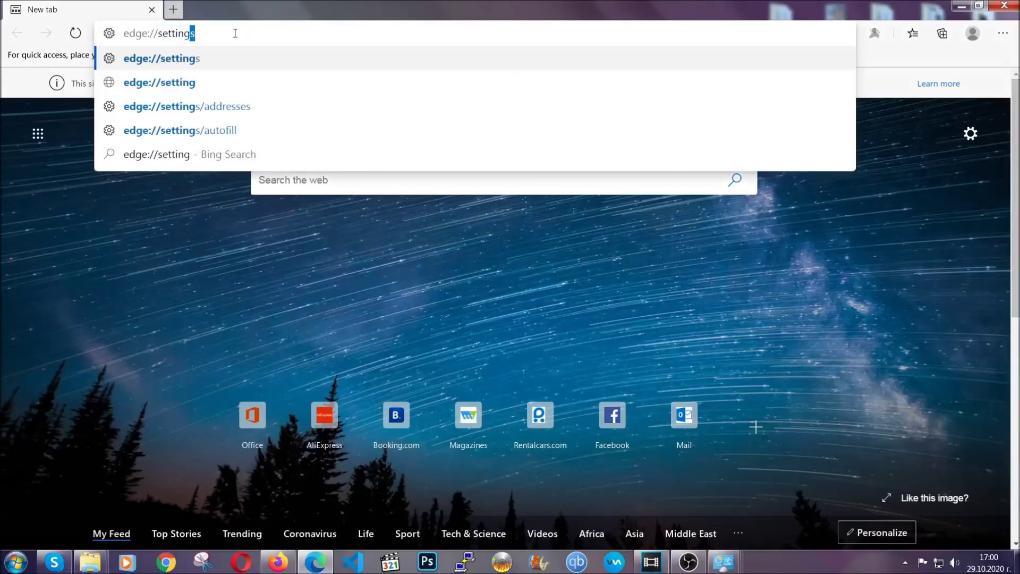
pyautogui.write('s/cle')
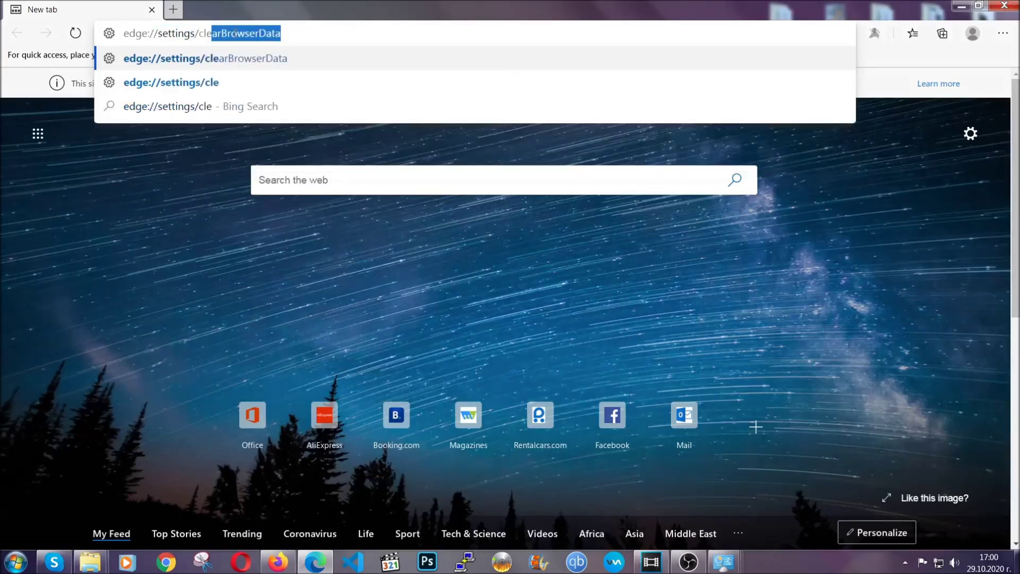
pyautogui.write('arBrow')
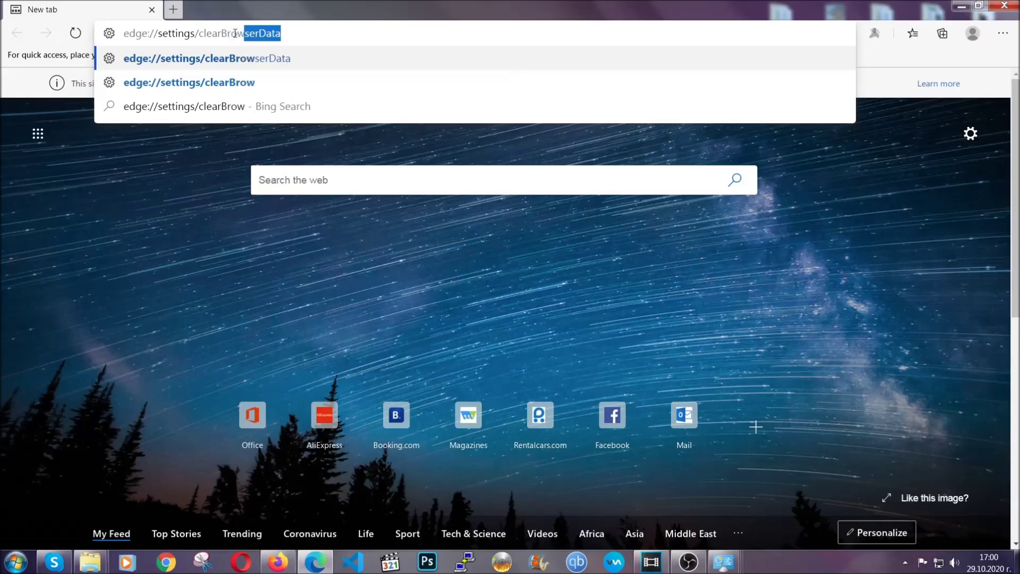
pyautogui.write('serData')
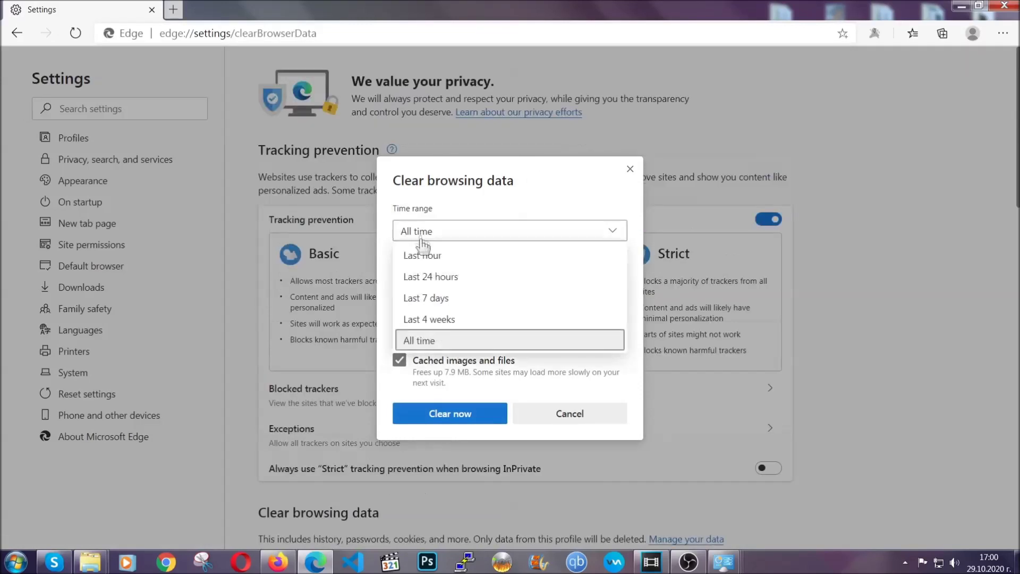
# Clear Edge's browsing data for All time, keeping saved passwords
pyautogui.click(419, 342)
pyautogui.scroll(-2, 422, 335)
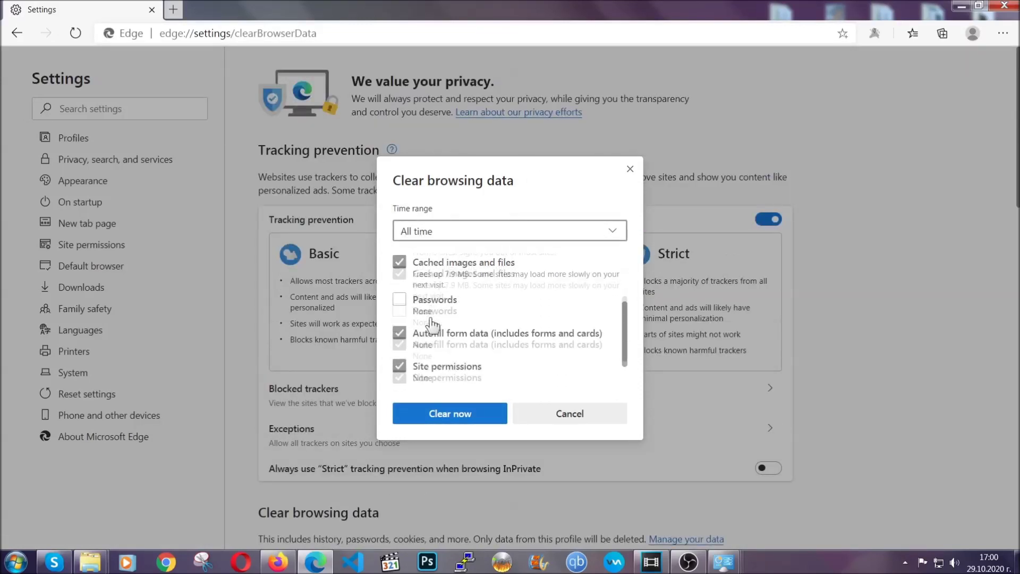
pyautogui.click(442, 414)
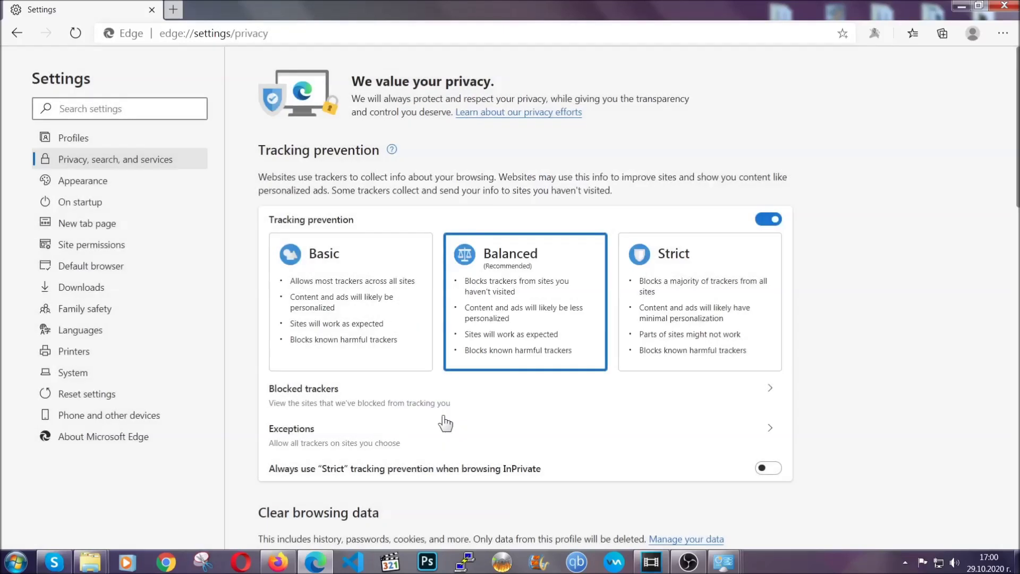
# Remove Edge's only installed extension from the Extensions page and close Edge
pyautogui.click(1002, 33)
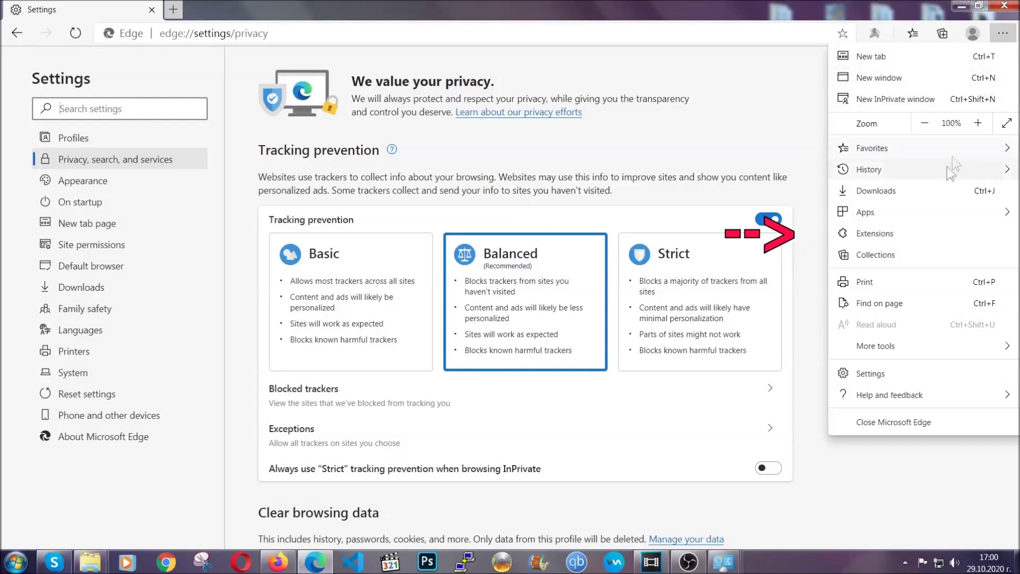
pyautogui.click(928, 227)
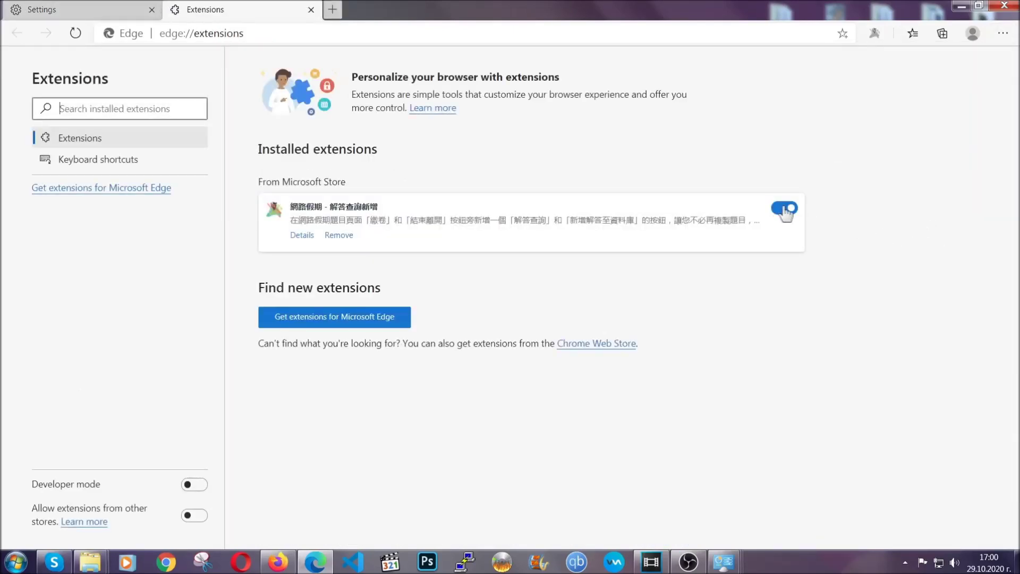
pyautogui.click(338, 236)
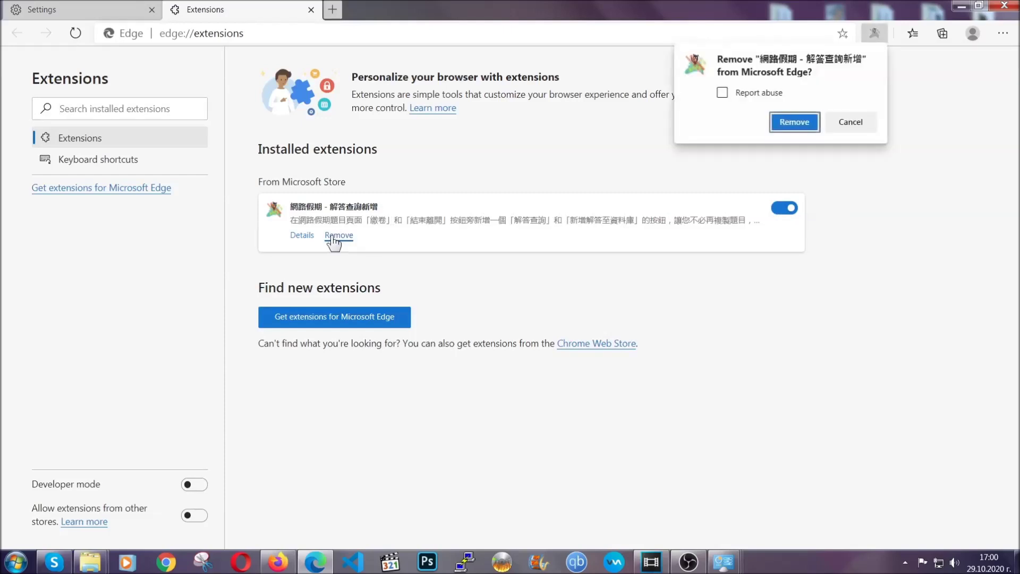
pyautogui.click(791, 122)
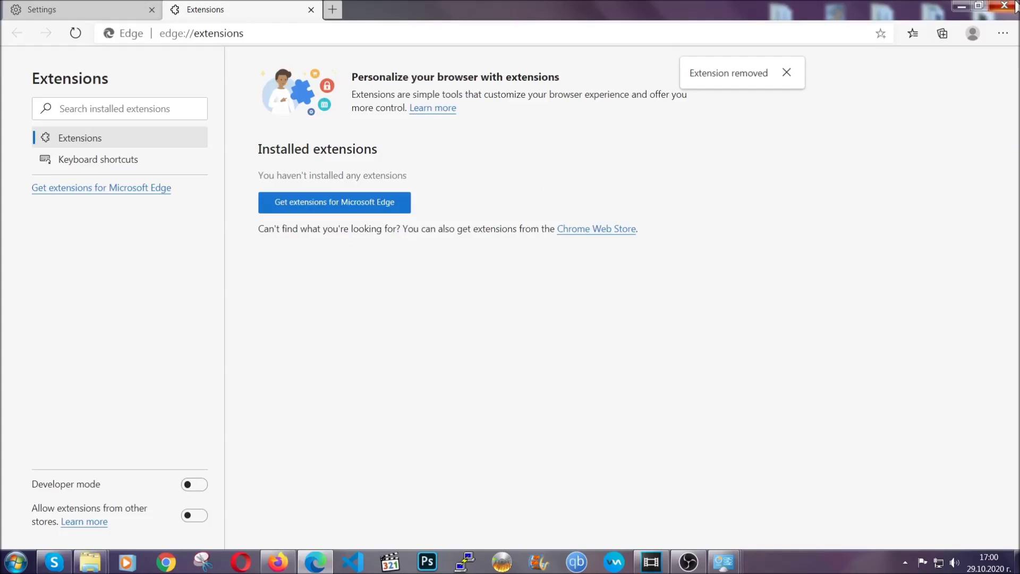
pyautogui.click(1003, 6)
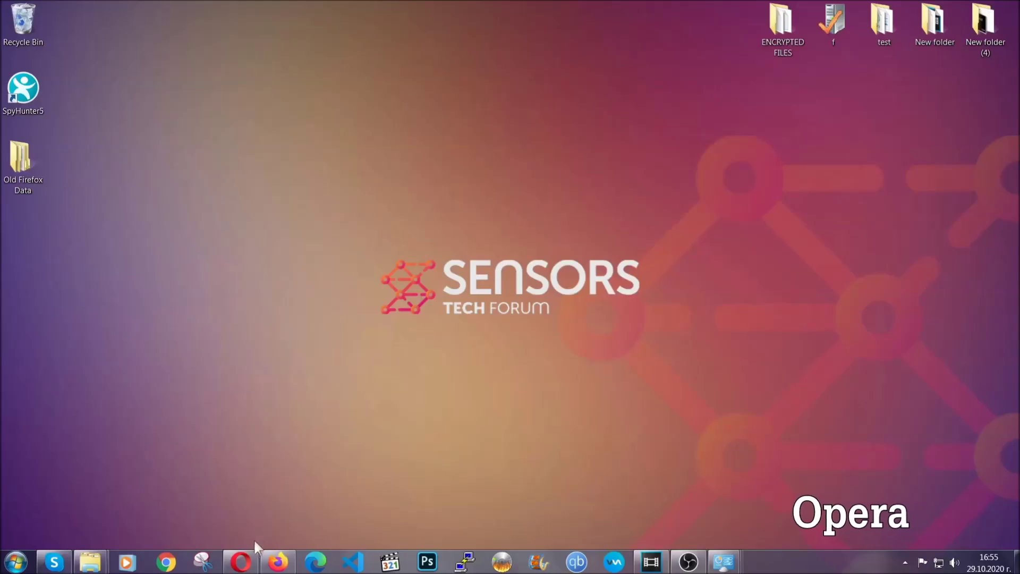
# Launch Opera and go to opera://settings/clearBrowserData
pyautogui.click(241, 562)
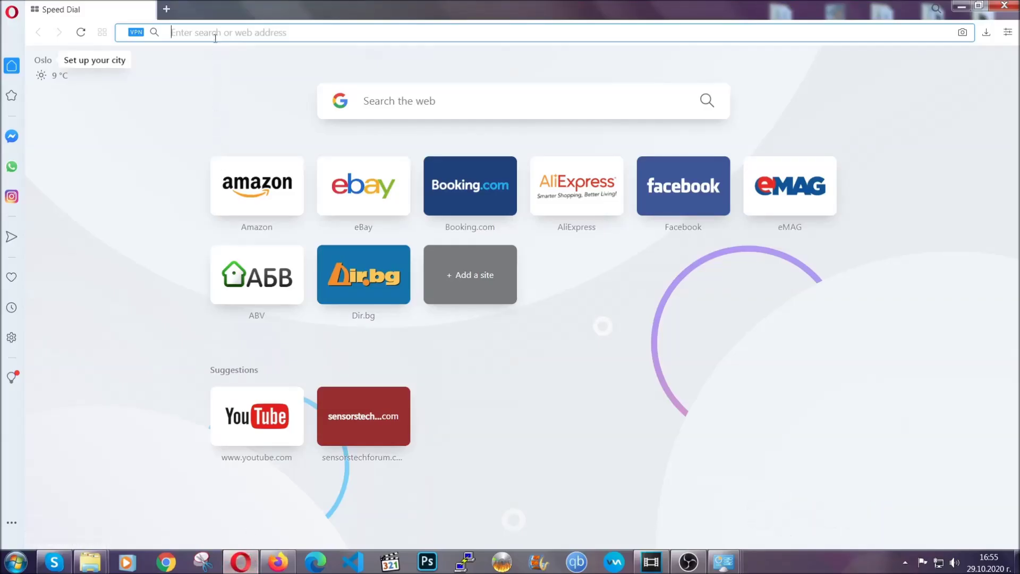
pyautogui.write('opera')
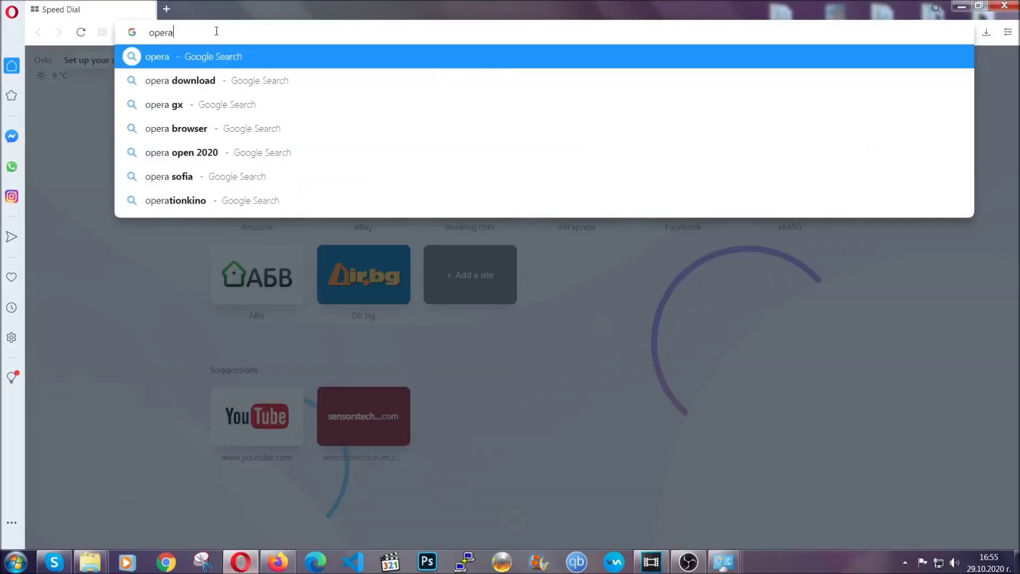
pyautogui.write('://set')
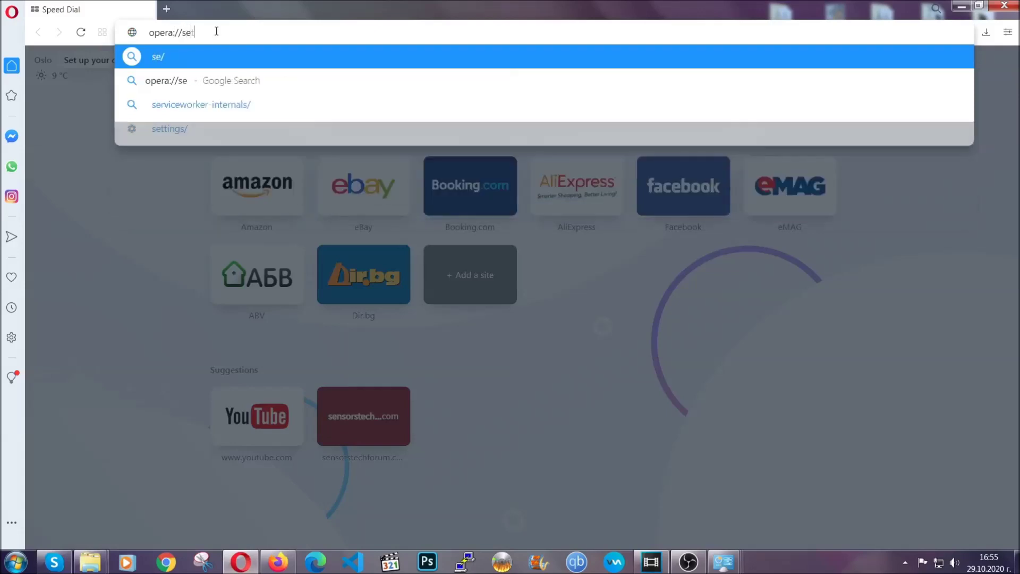
pyautogui.write('tings/c')
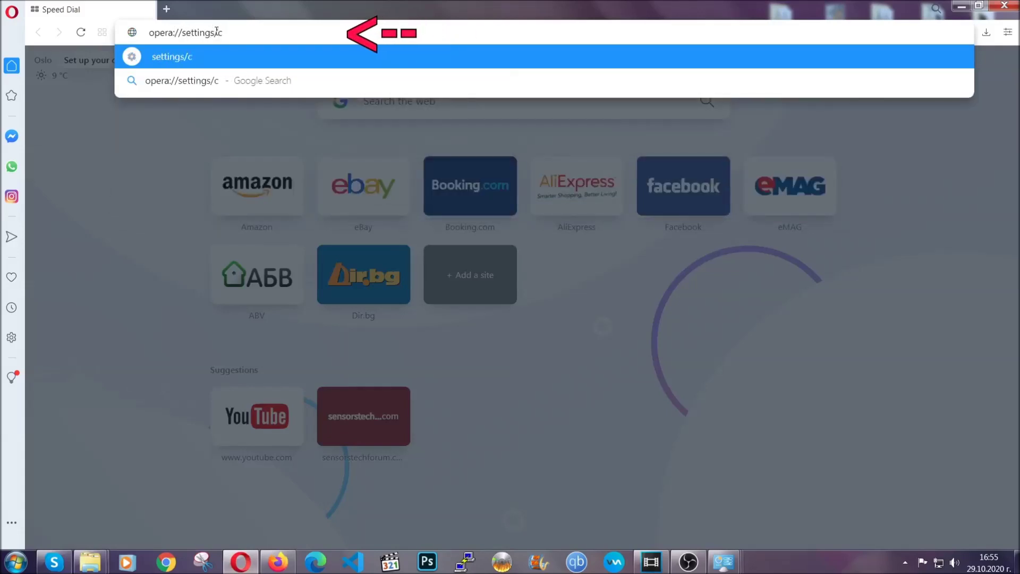
pyautogui.write('learBr')
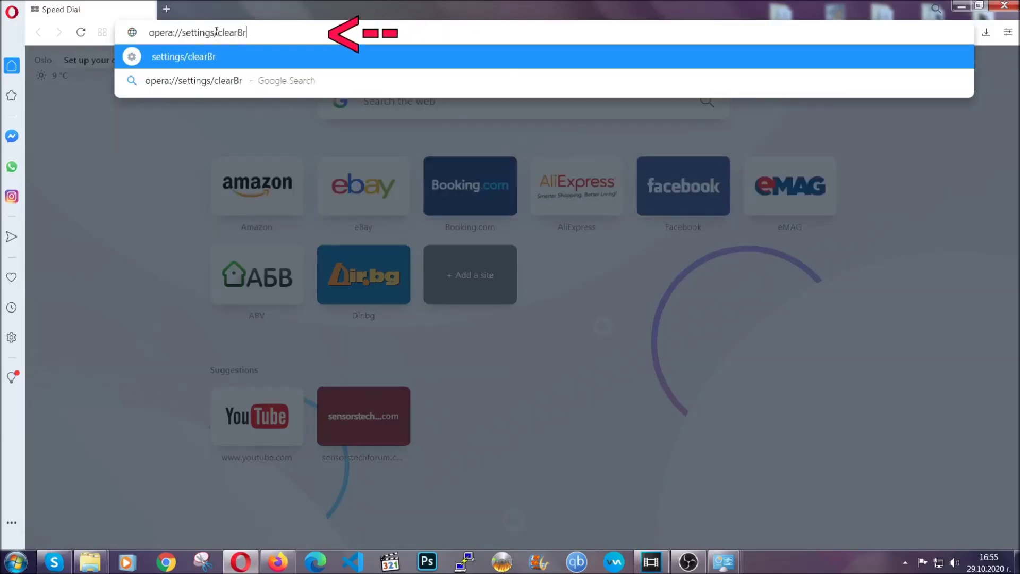
pyautogui.write('rowserData')
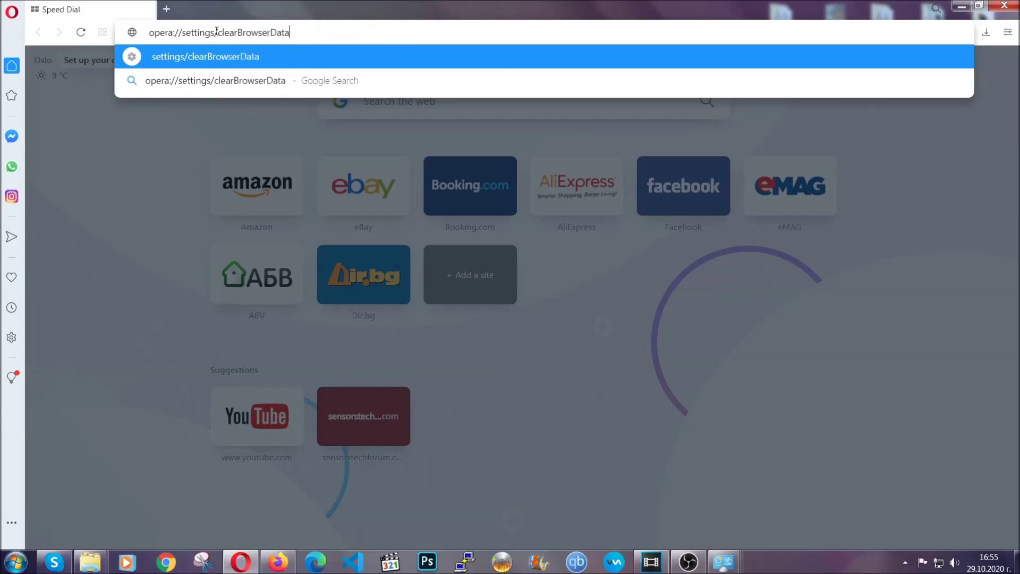
pyautogui.press('Return')
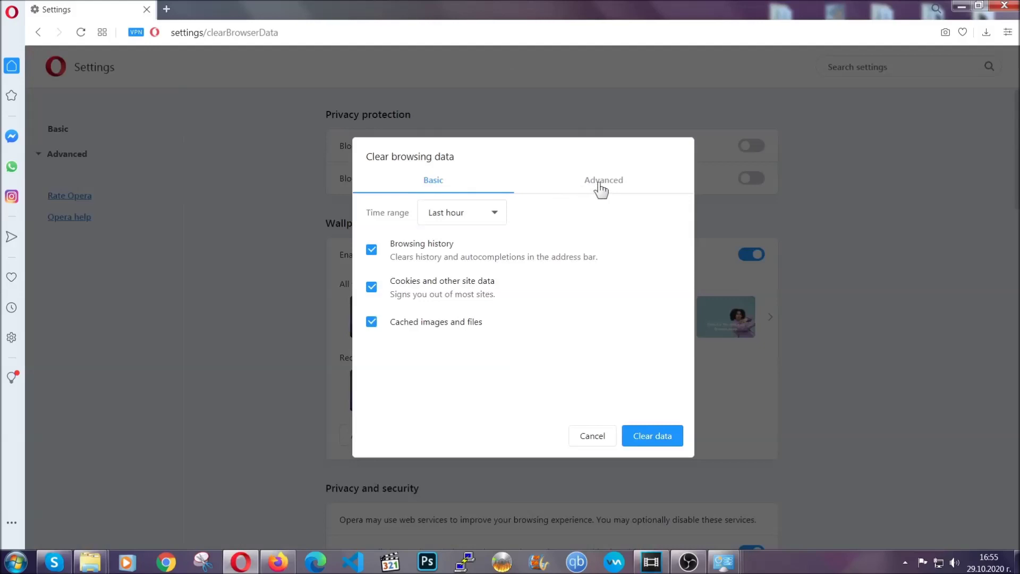
# In Advanced clearing options, set the time range to All time
pyautogui.click(599, 184)
pyautogui.click(502, 214)
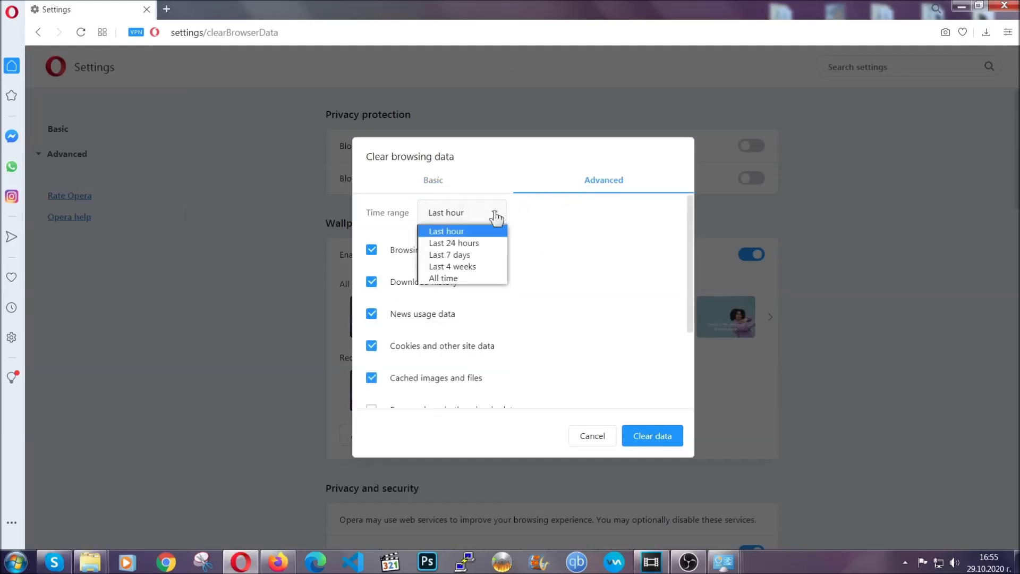
pyautogui.click(463, 278)
pyautogui.scroll(-3, 465, 284)
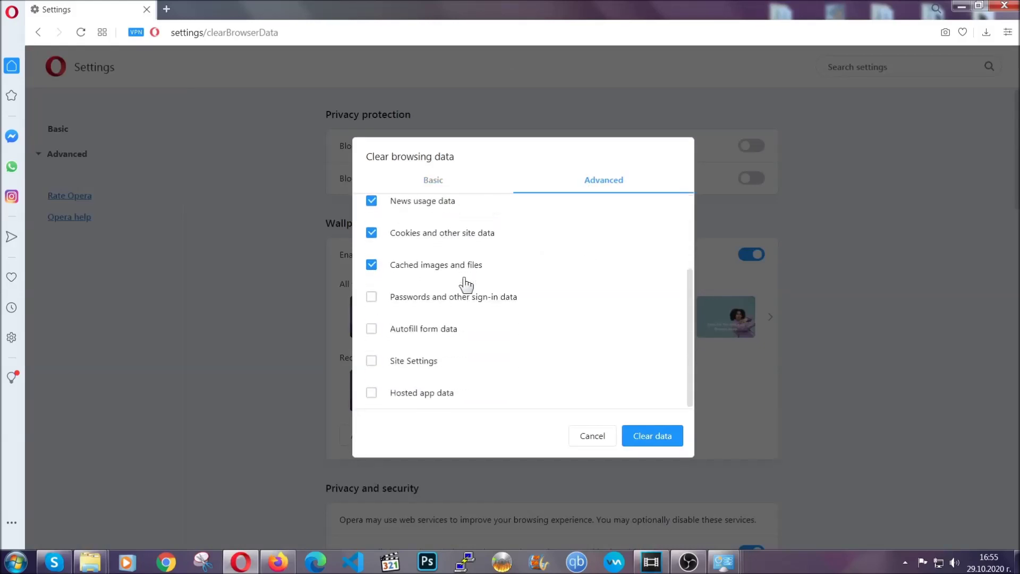
# Include site settings with passwords left unchecked, then clear and confirm the data
pyautogui.click(418, 365)
pyautogui.click(651, 444)
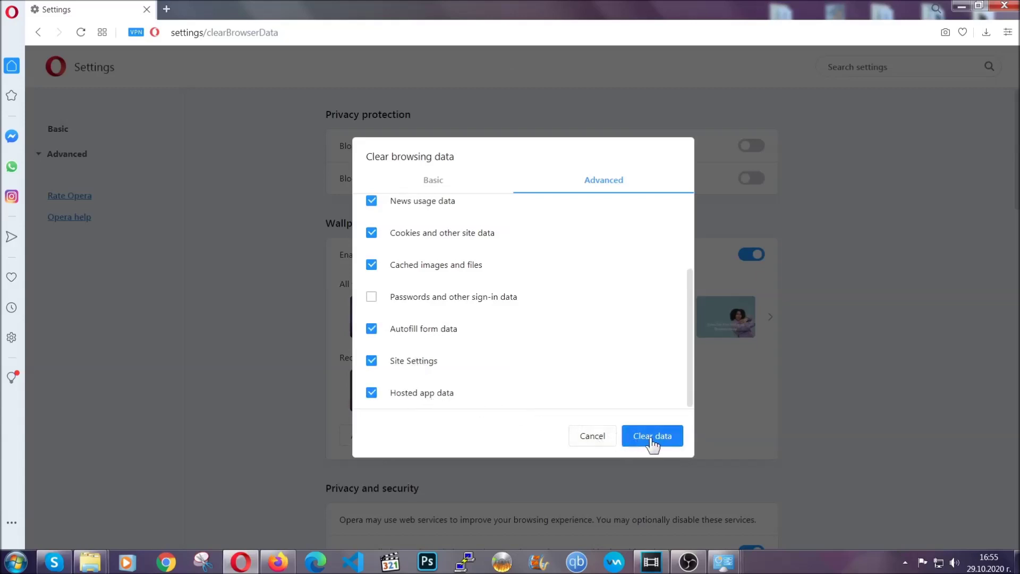
pyautogui.click(650, 440)
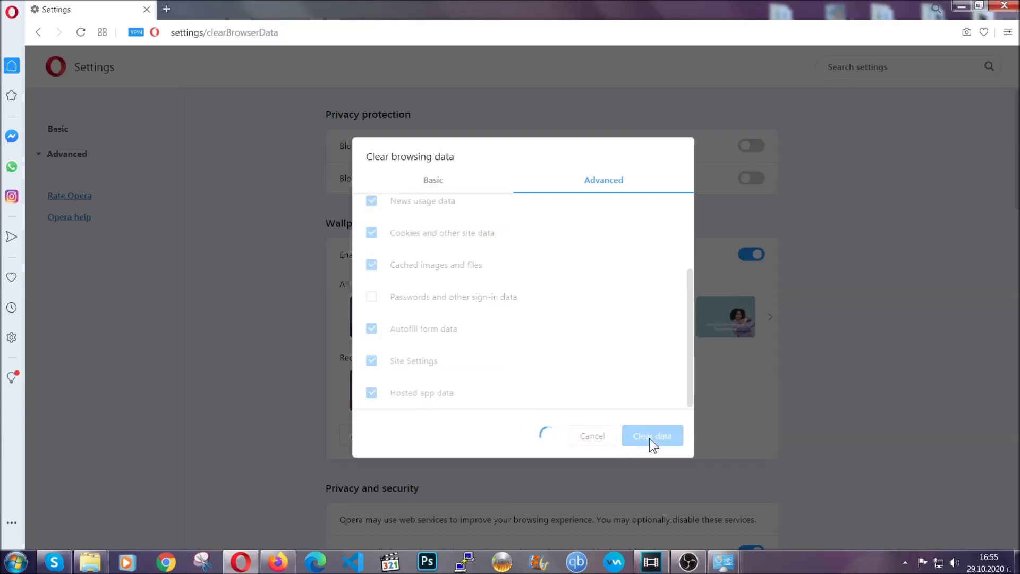